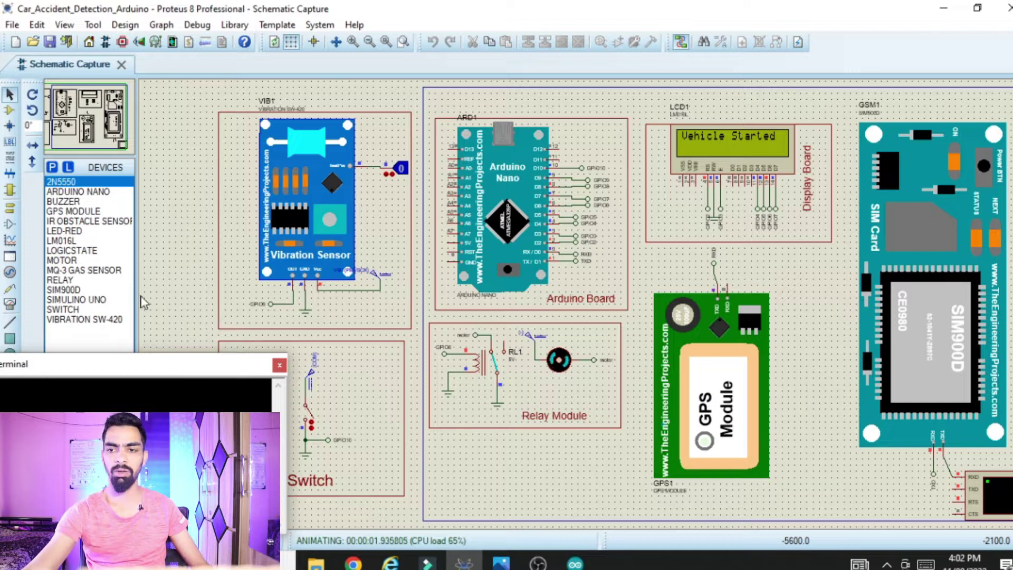
Step: Run the accident detection simulation with the vibration sensor's logic input at 0 and move the Virtual Terminal clear of the schematic
left_click_drag(188, 373, 148, 373)
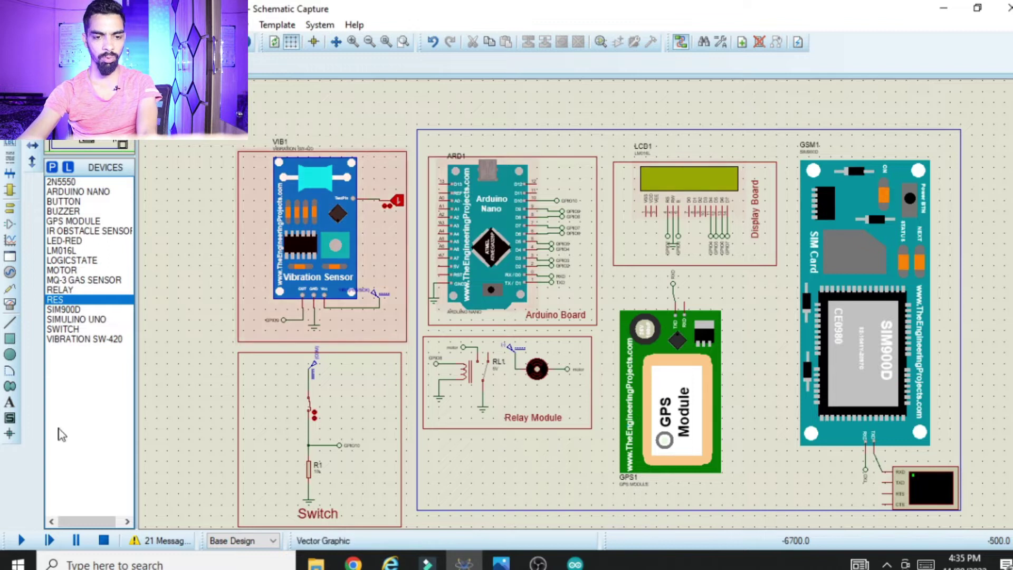
left_click(22, 536)
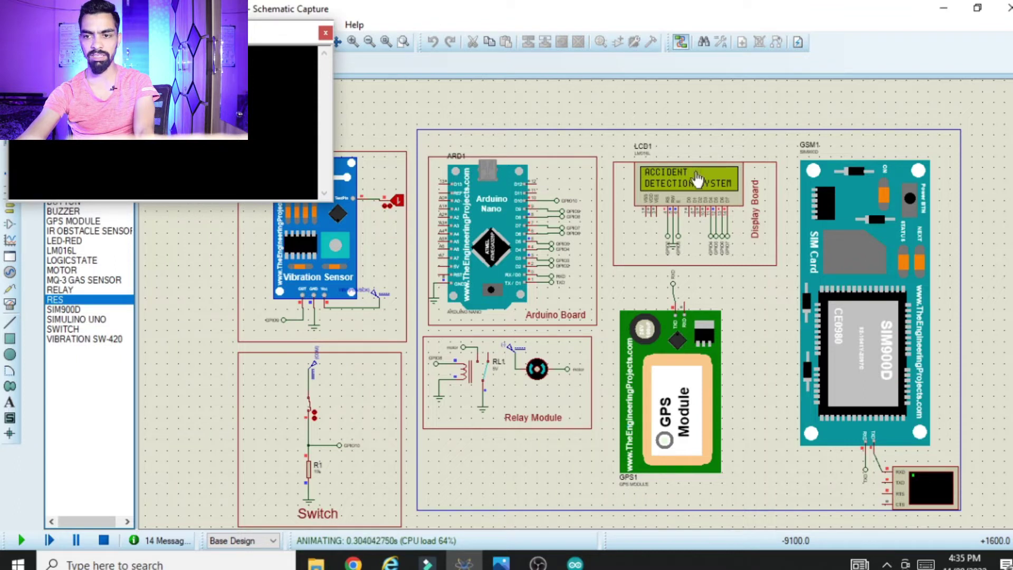
left_click(399, 203)
left_click(398, 203)
left_click(312, 413)
left_click_drag(141, 38, 134, 22)
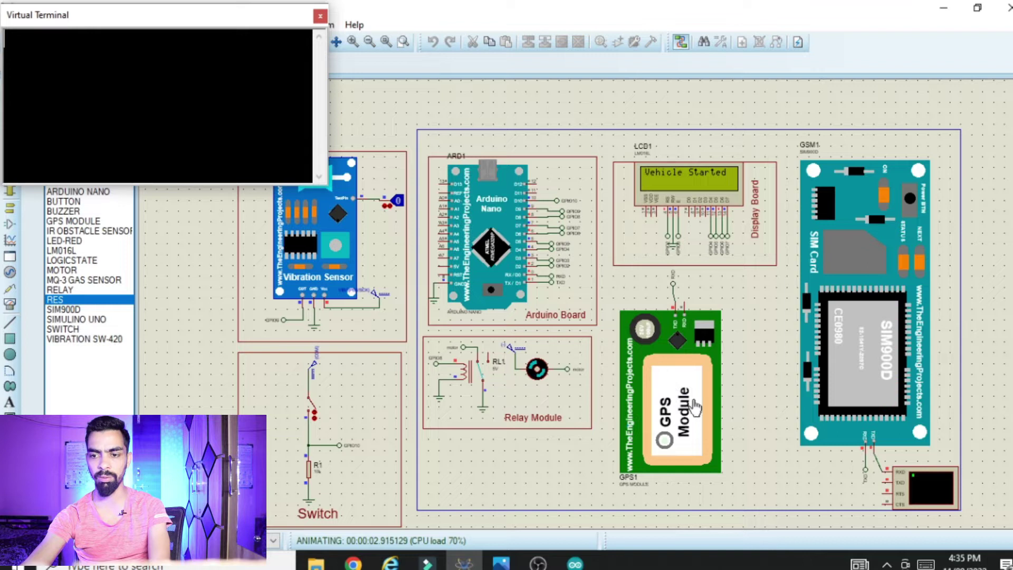
Step: Simulate an accident by setting the vibration sensor's logic input to 1, let the location message be sent, and stop the simulation
left_click(398, 201)
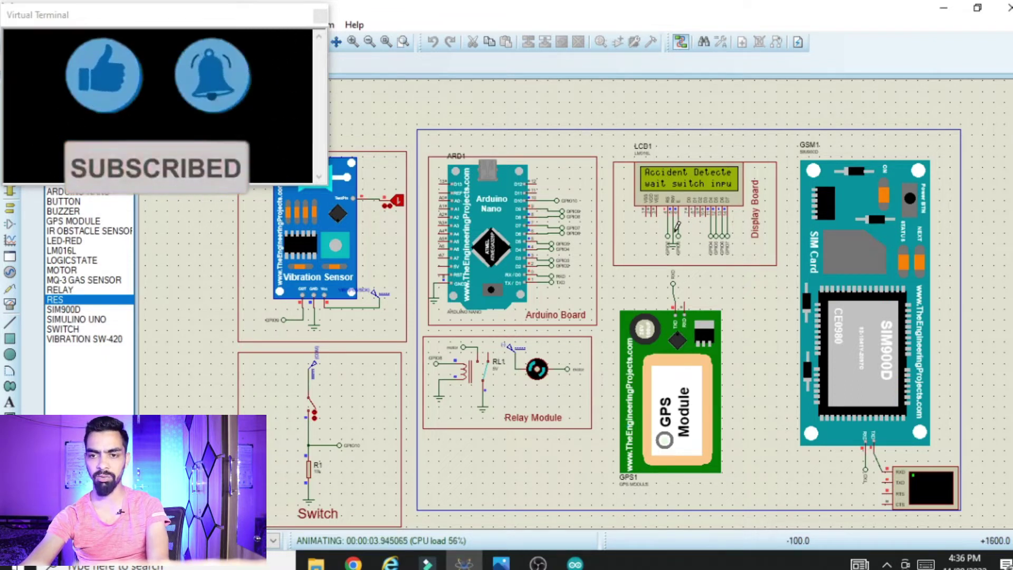
left_click(311, 409)
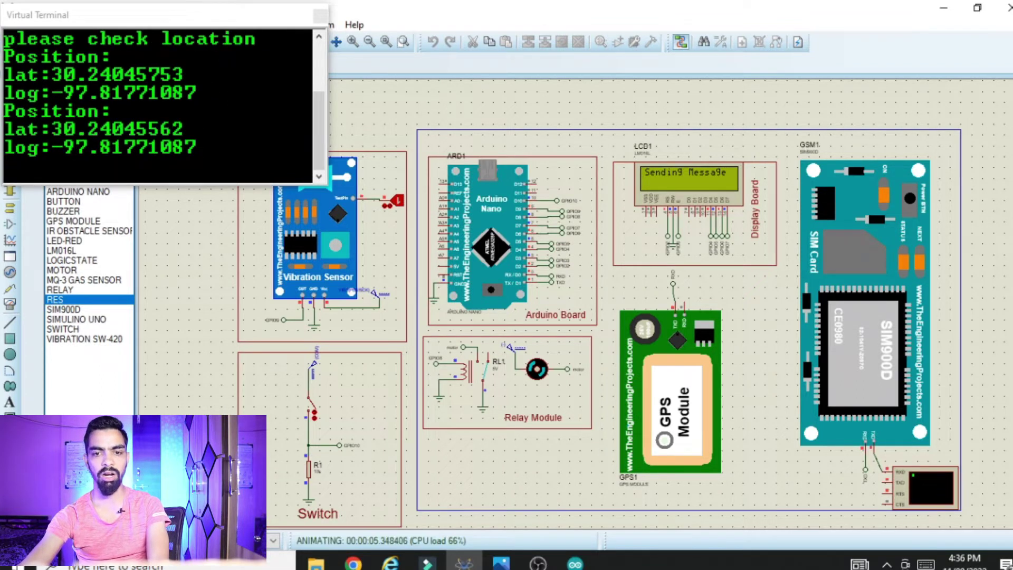
key("shift+Pause")
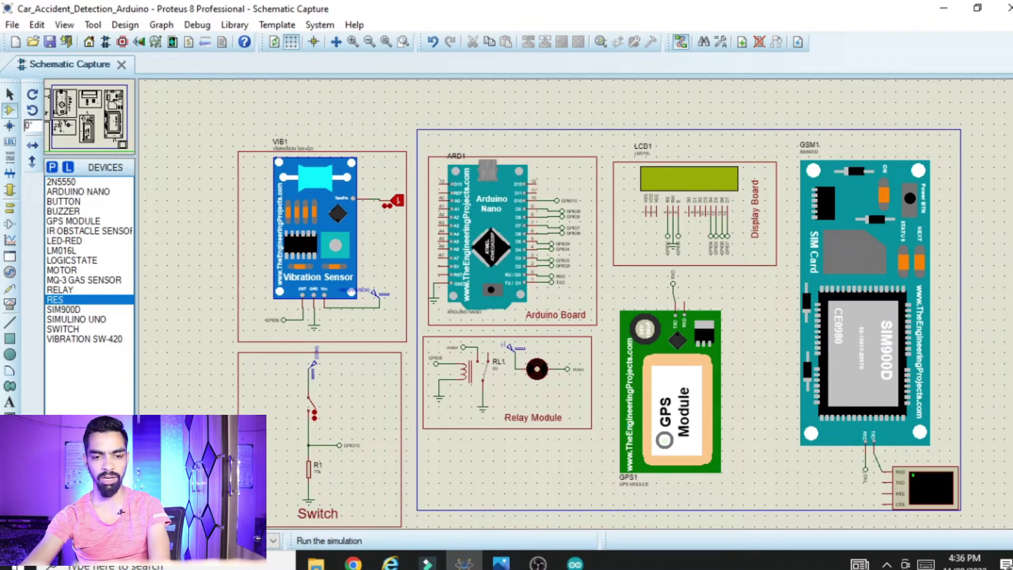
Step: Rerun the simulation with the vibration input at 1, operate the switch to signal that the driver is OK, and stop it
left_click(12, 541)
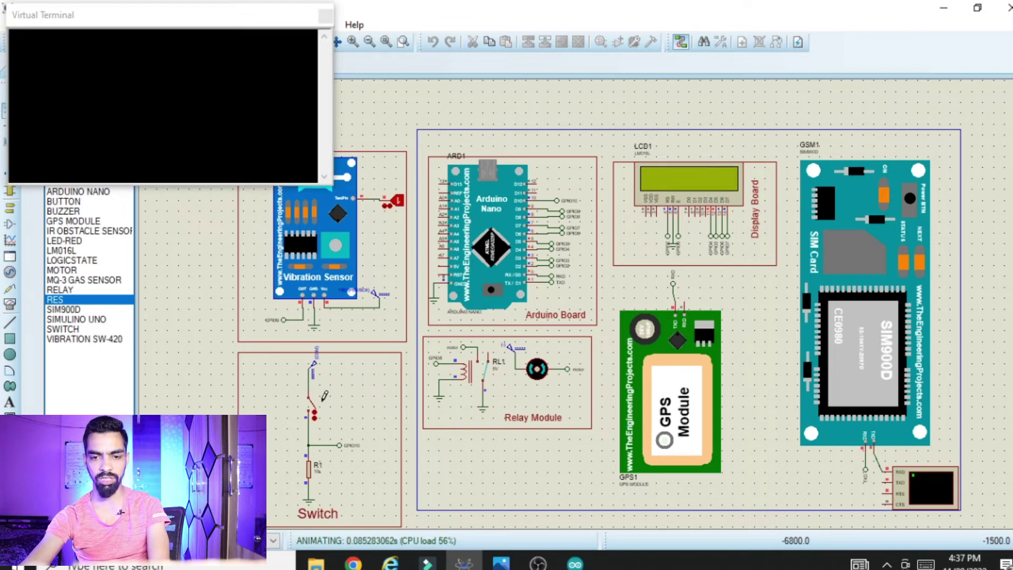
left_click(103, 29)
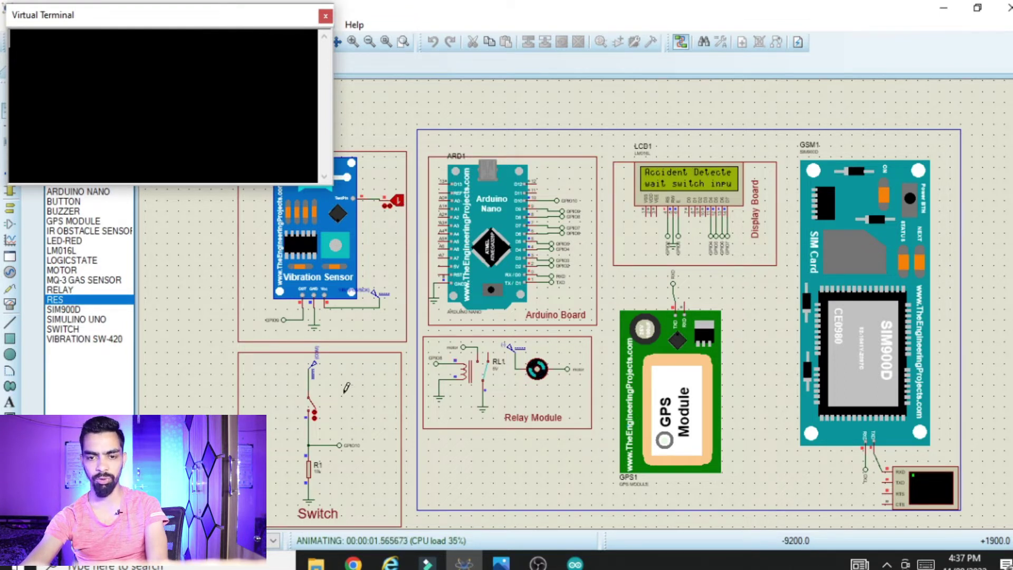
left_click(314, 412)
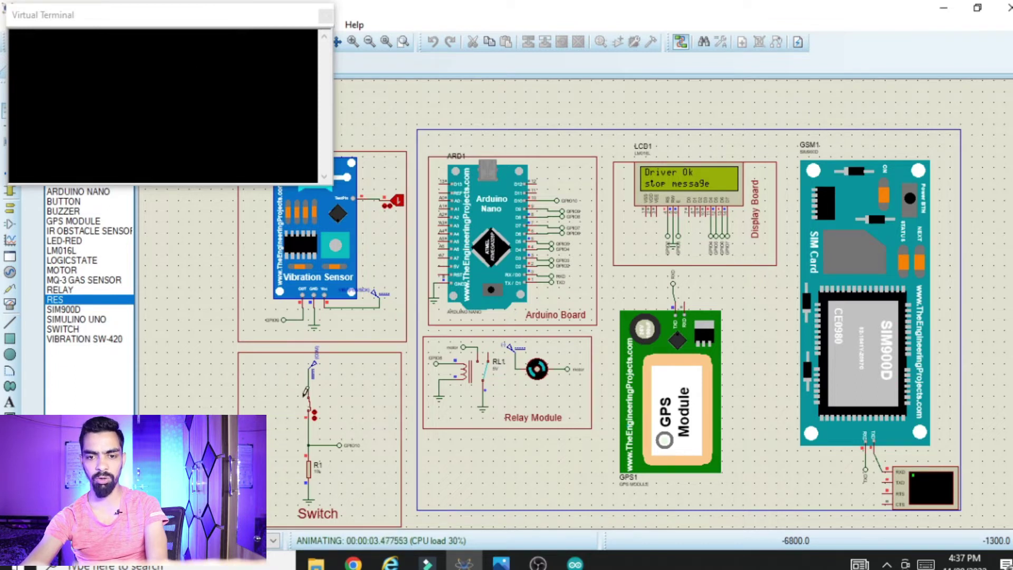
key("shift+Pause")
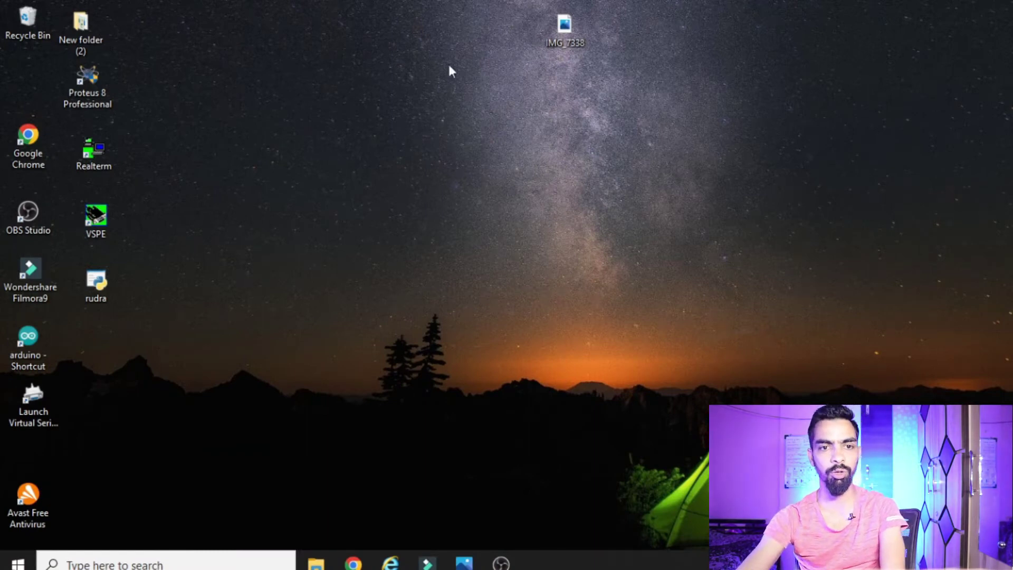
Step: Locate the Proteus 8 Professional and Arduino shortcuts on the desktop and view the Snapshot_60.png image of the earlier project
left_click(101, 88)
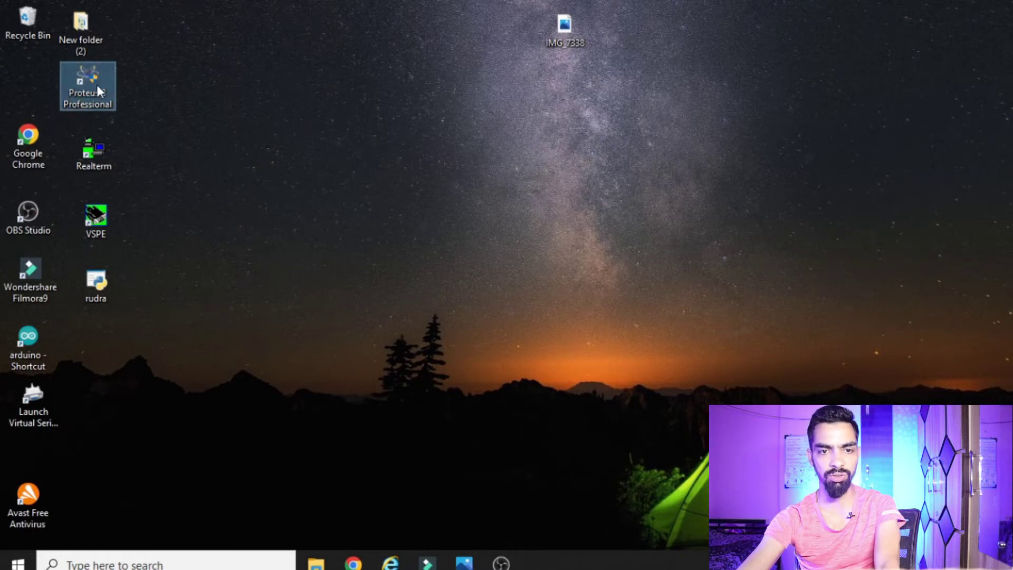
left_click(30, 335)
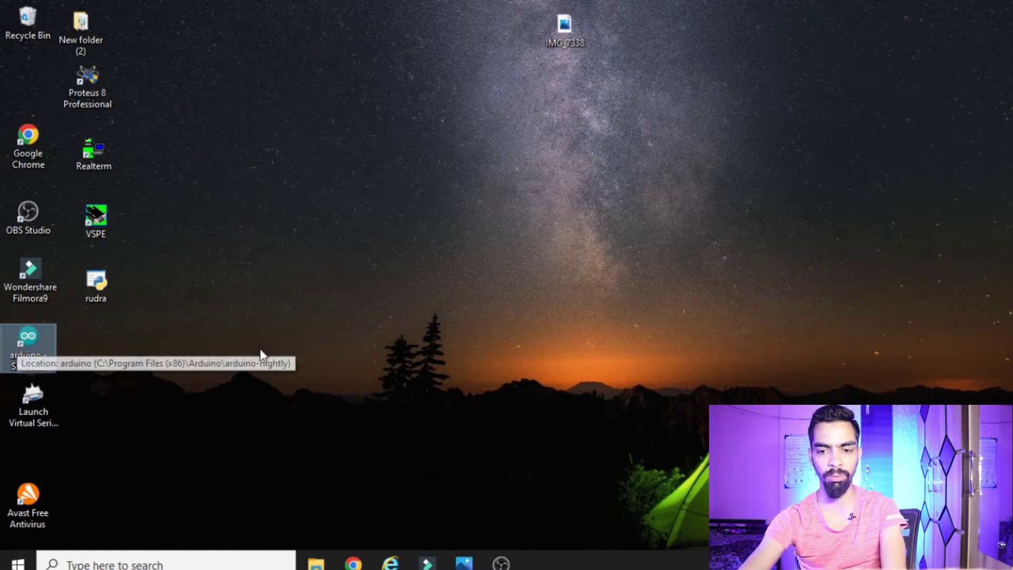
left_click(470, 564)
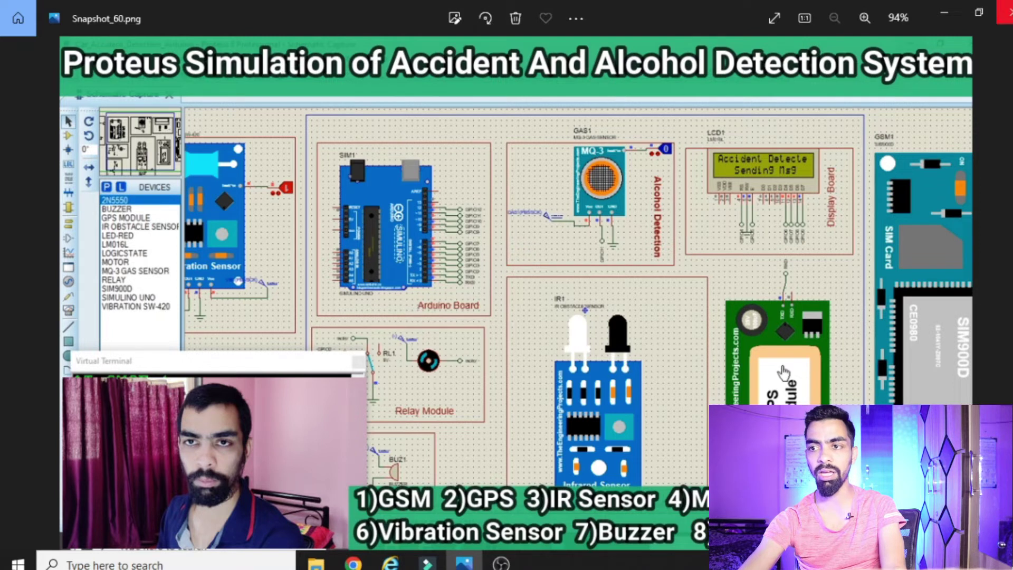
left_click(1006, 12)
left_click(23, 367)
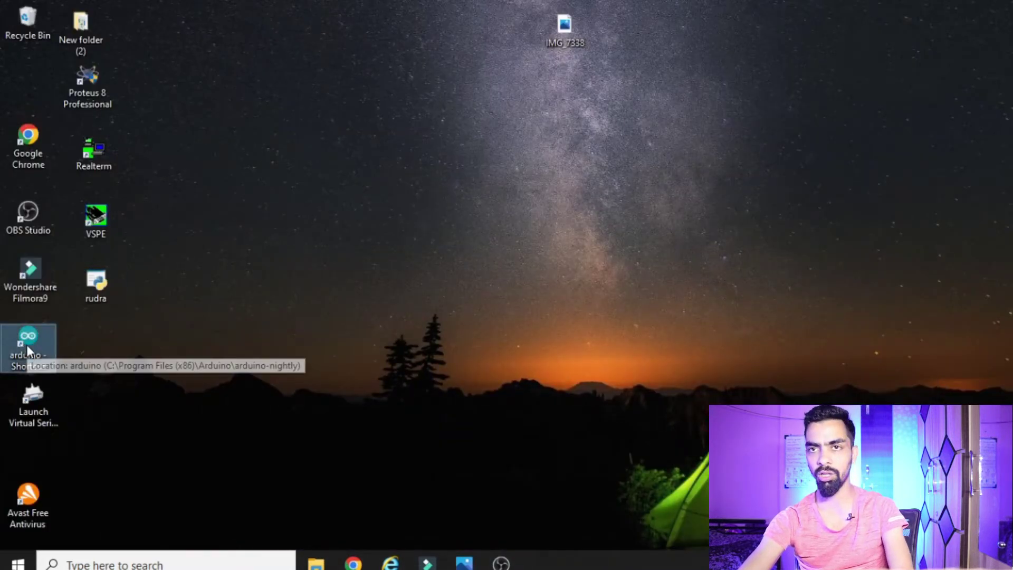
left_click(463, 562)
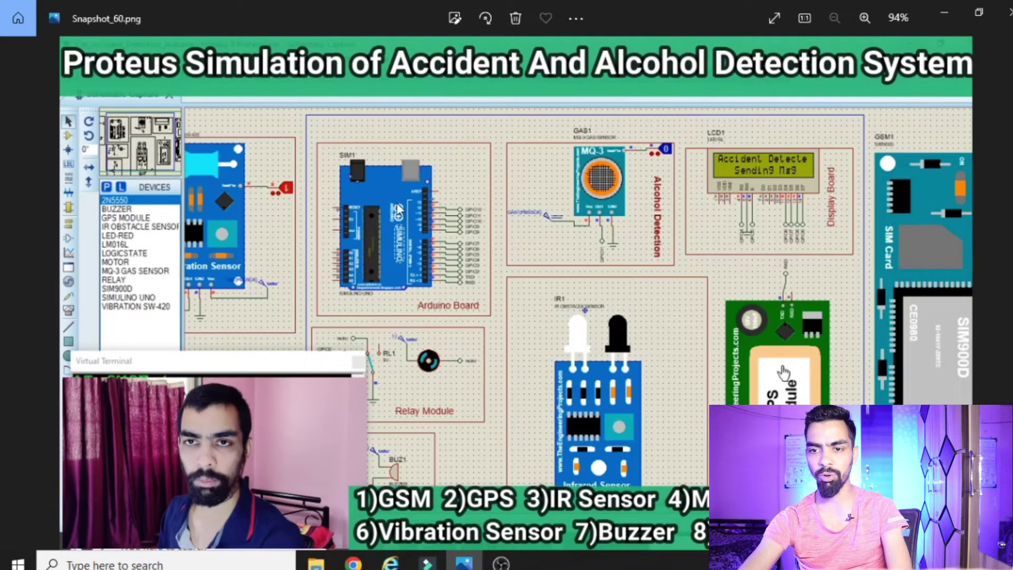
left_click(946, 7)
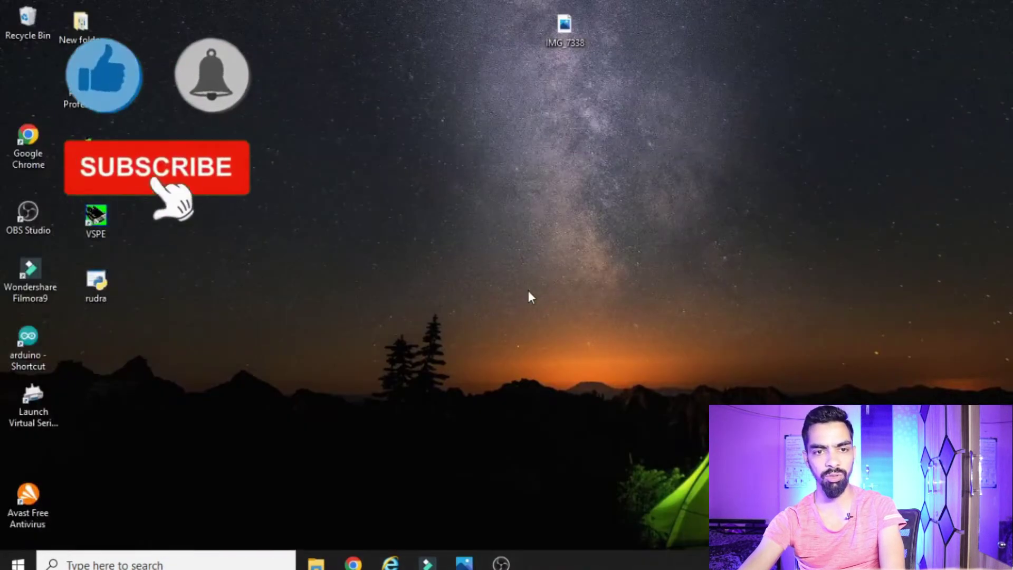
Step: Open the Accident_Detection_Arduino_Nano_Proteus folder in File Explorer and select the Car_Accident_Detection_Arduino Proteus project
left_click(315, 562)
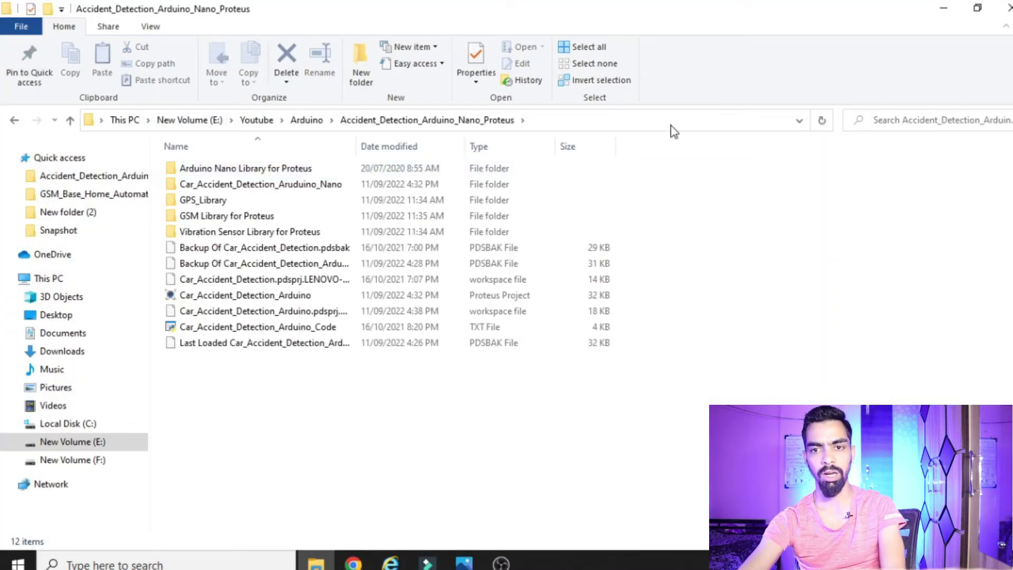
left_click(463, 562)
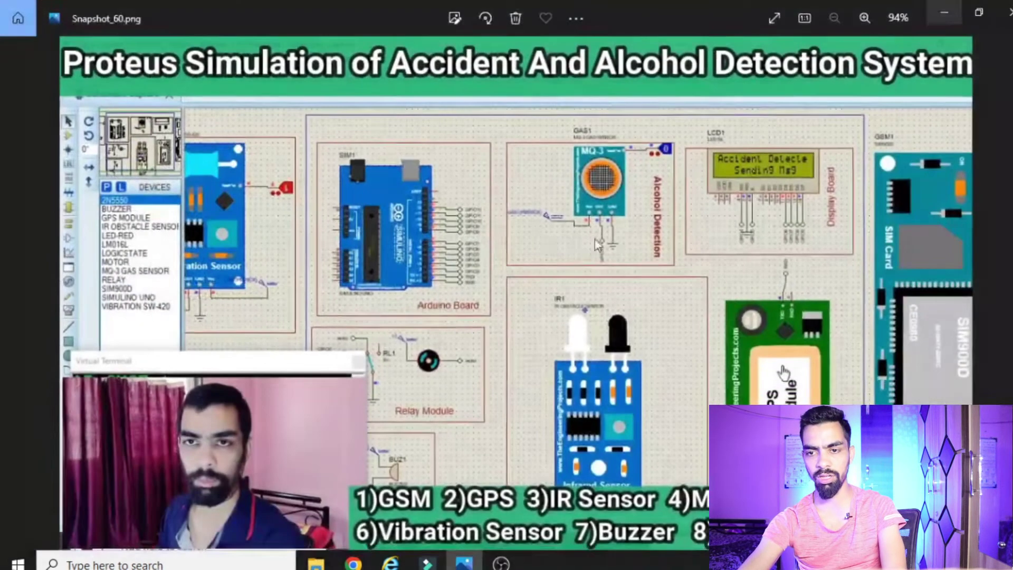
left_click(936, 11)
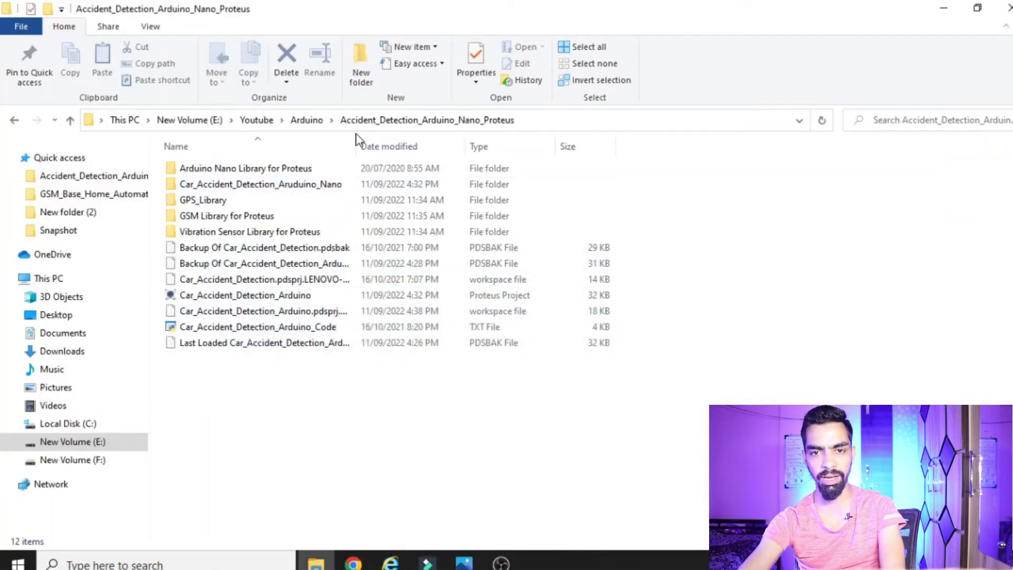
left_click(302, 120)
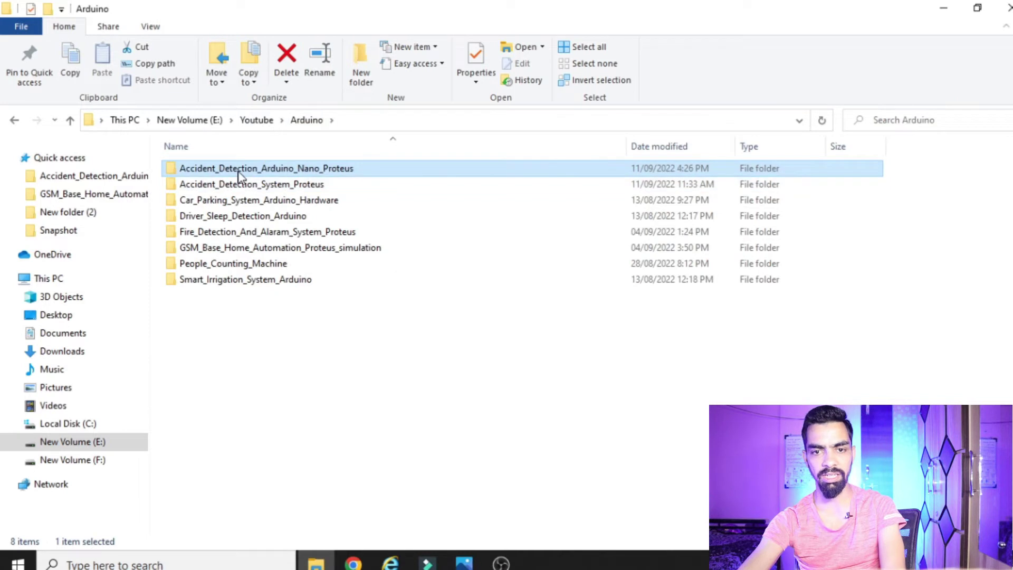
double_click(238, 173)
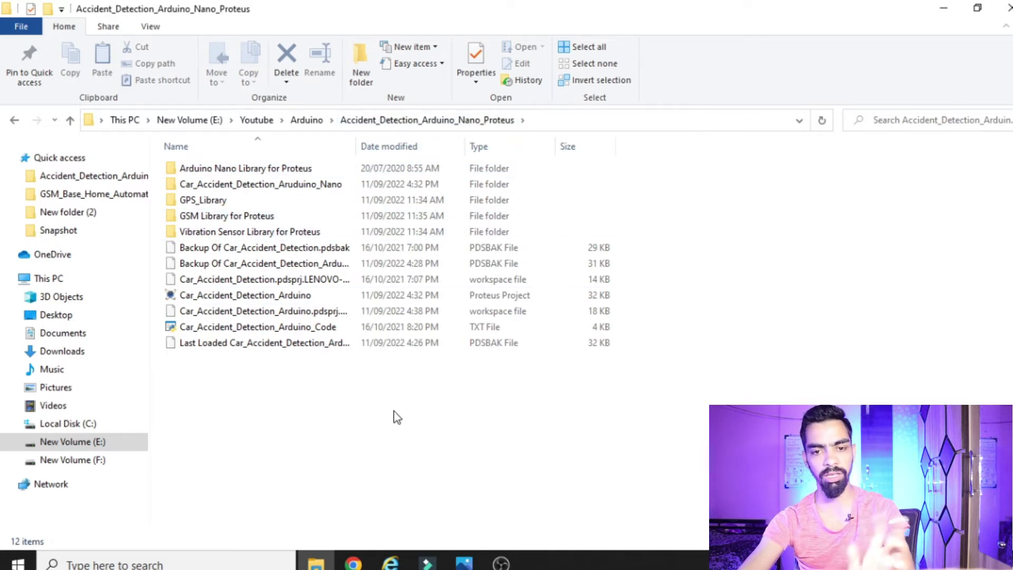
left_click(180, 296)
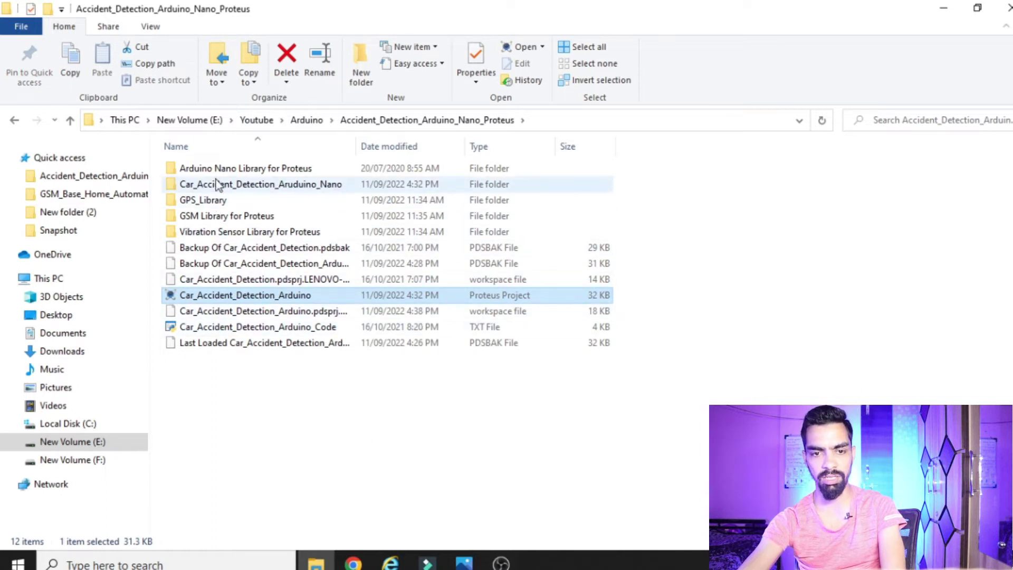
Step: Copy both ArduinoNanoTEP library files from the Arduino Nano Library for Proteus folder
left_click(946, 7)
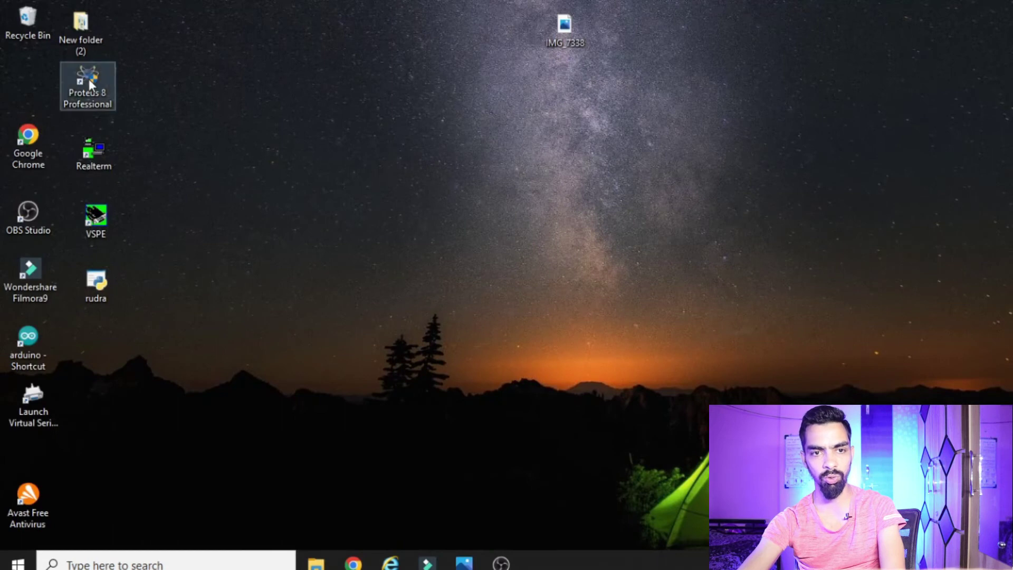
left_click(326, 562)
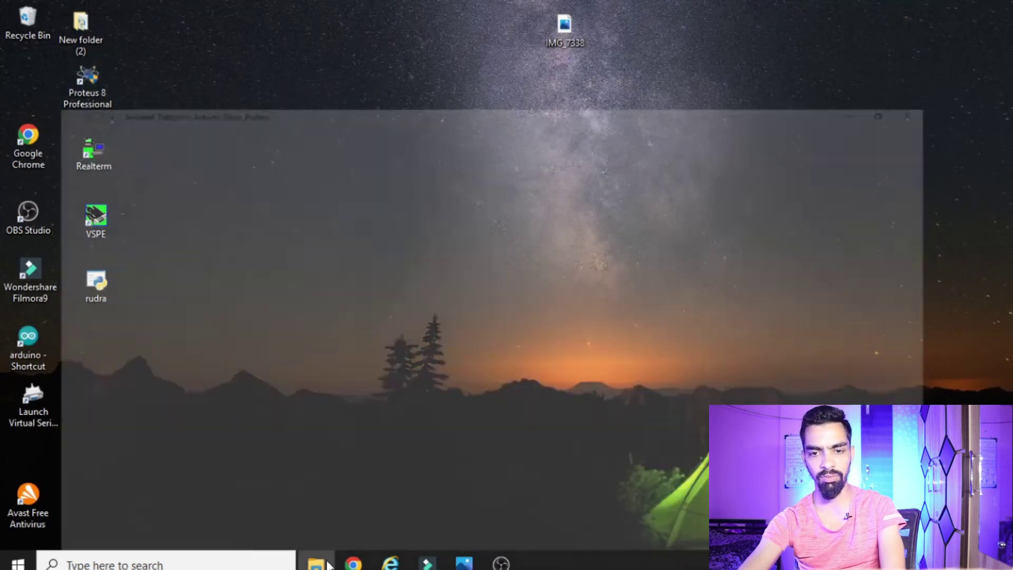
left_click(217, 169)
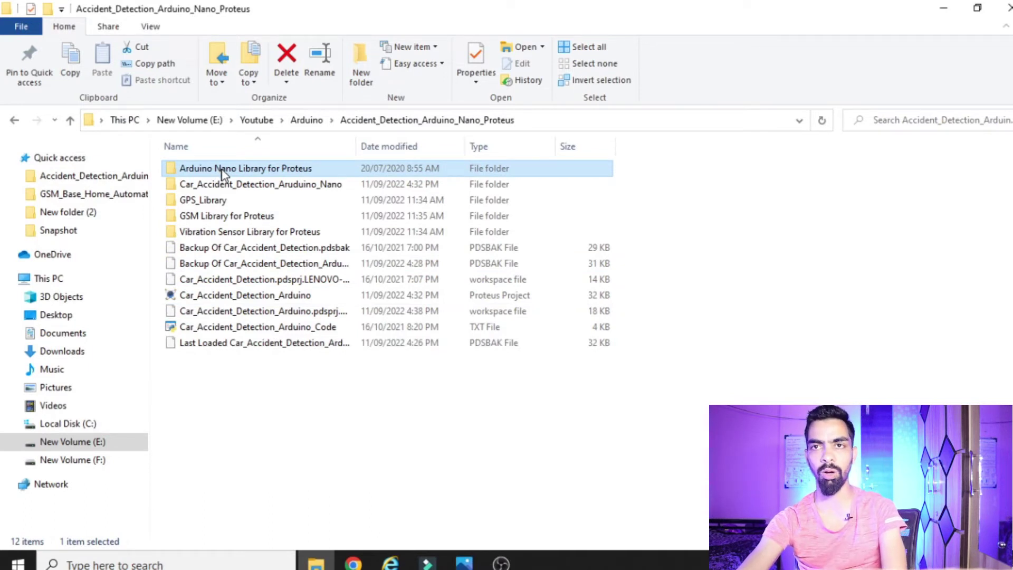
double_click(223, 169)
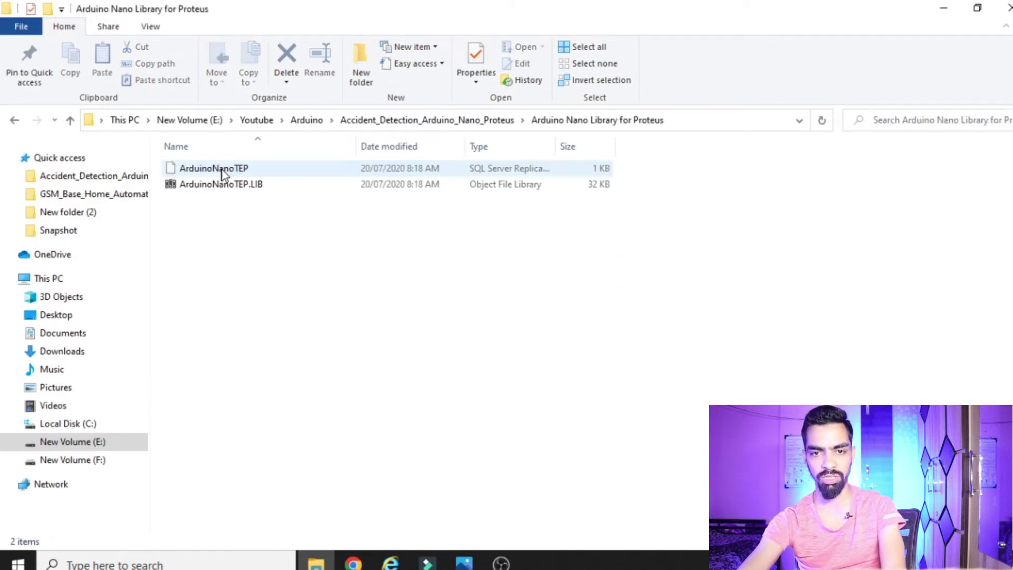
left_click_drag(258, 258, 227, 166)
right_click(233, 185)
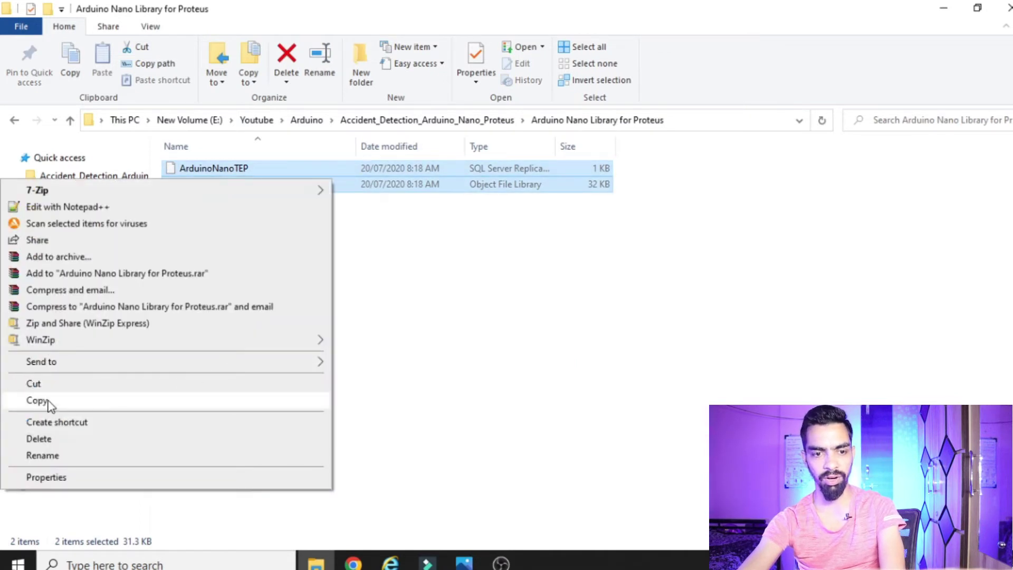
left_click(48, 402)
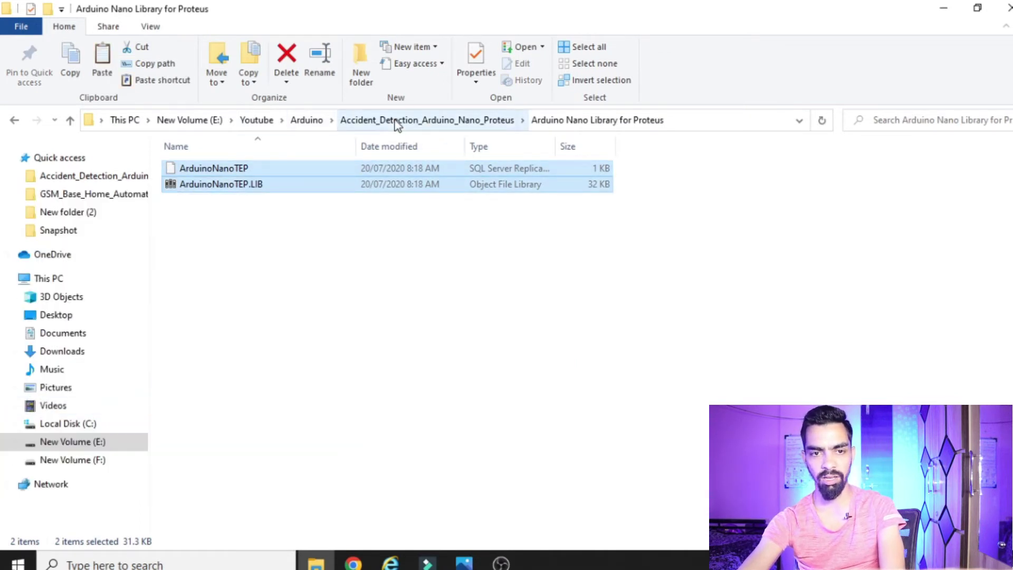
Step: Open the DATA folder of Proteus 8 Professional under Labcenter Electronics in Program Files (x86) on Local Disk (C:)
left_click(61, 284)
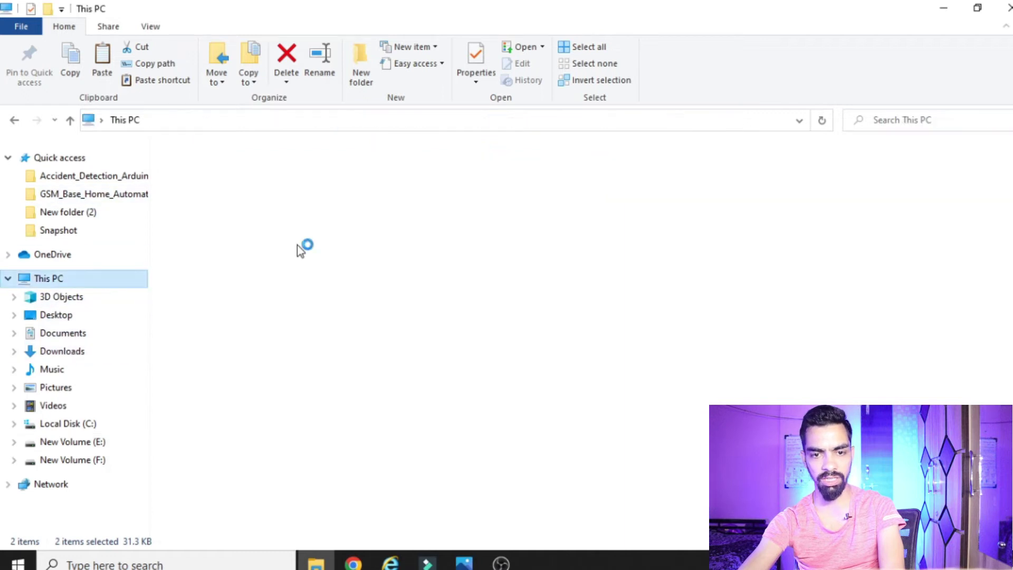
double_click(287, 285)
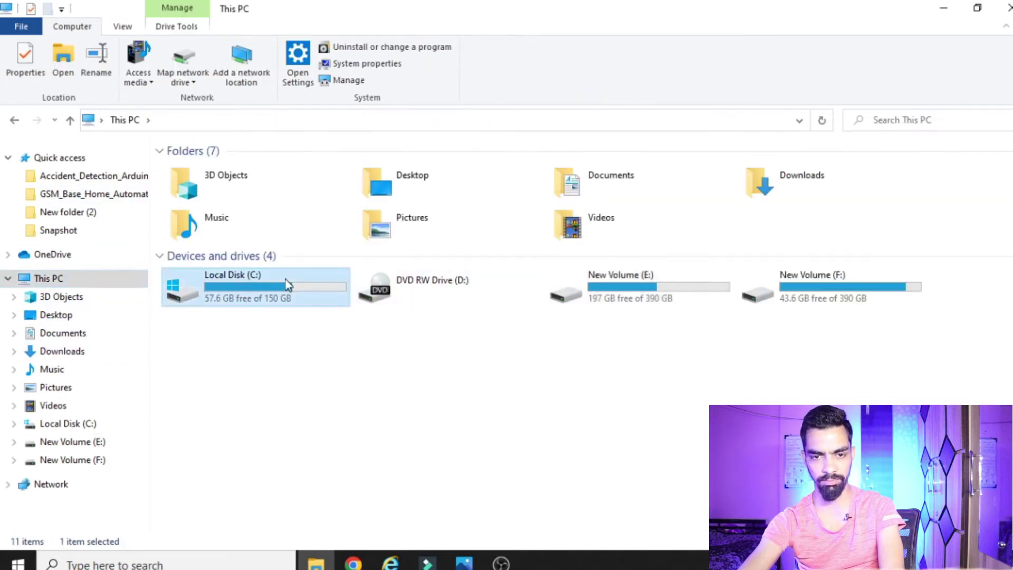
left_click(262, 364)
scroll(258, 380, "down", 3)
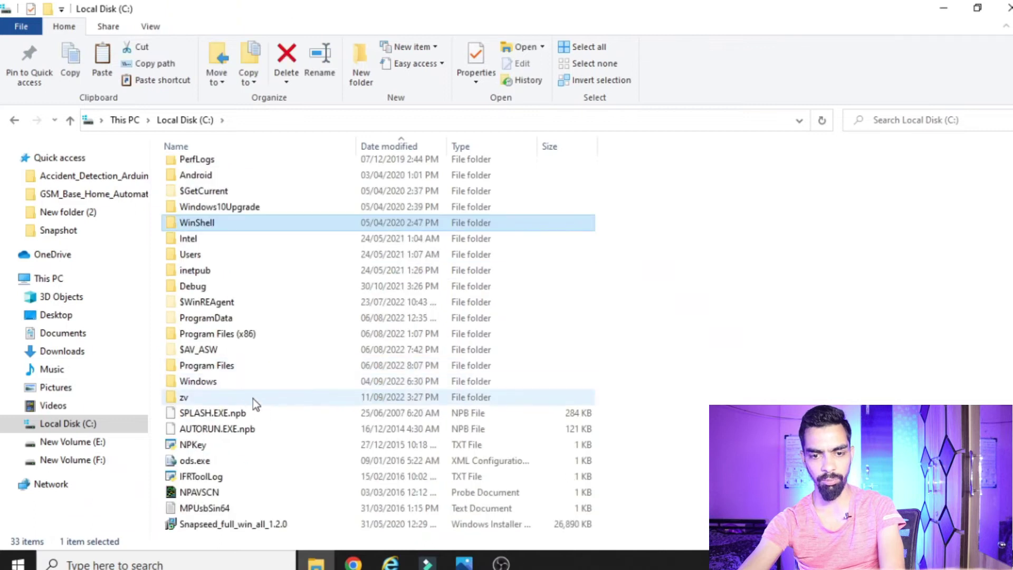
double_click(252, 337)
left_click(265, 185)
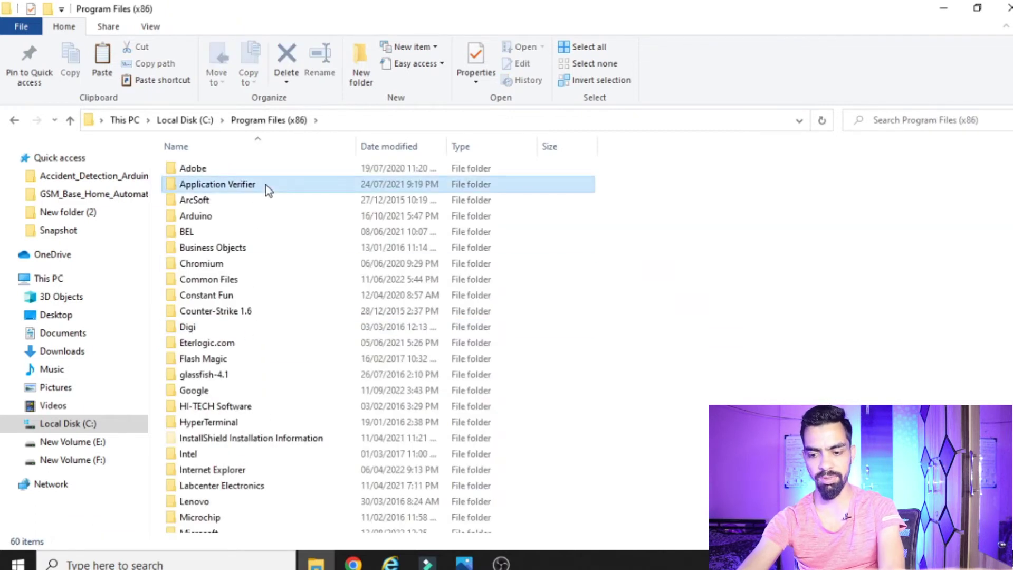
key("l")
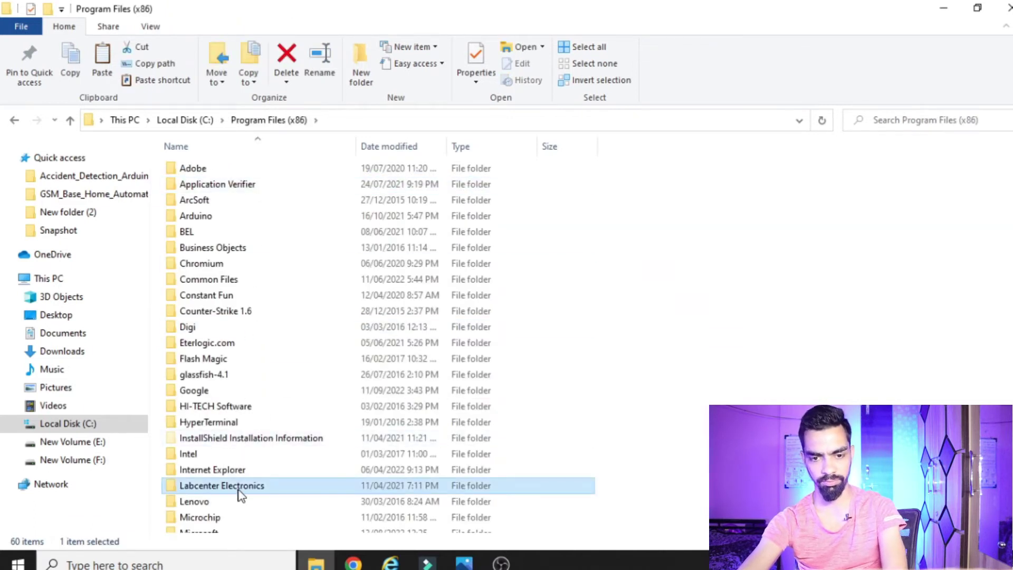
double_click(240, 493)
double_click(249, 194)
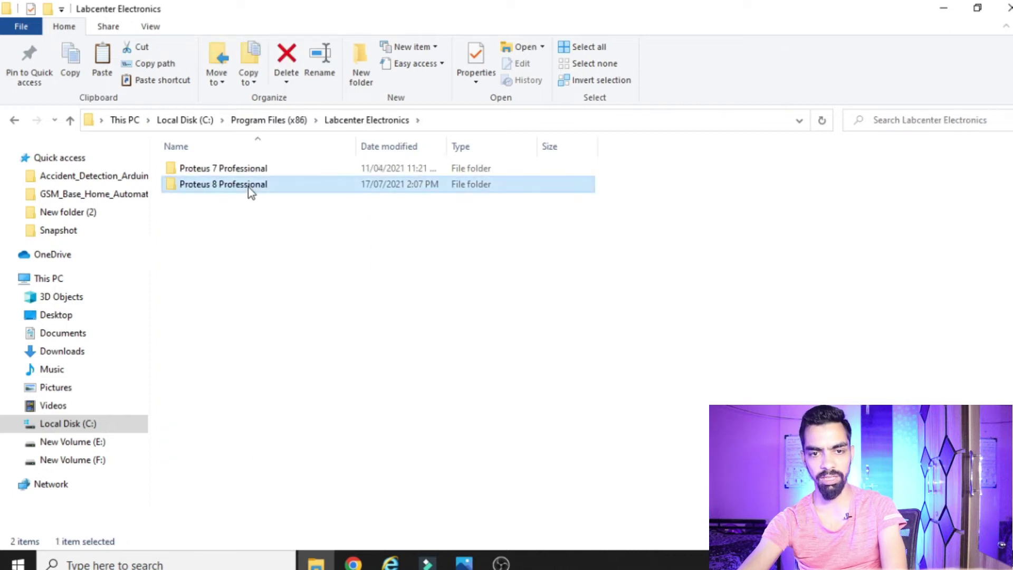
double_click(192, 185)
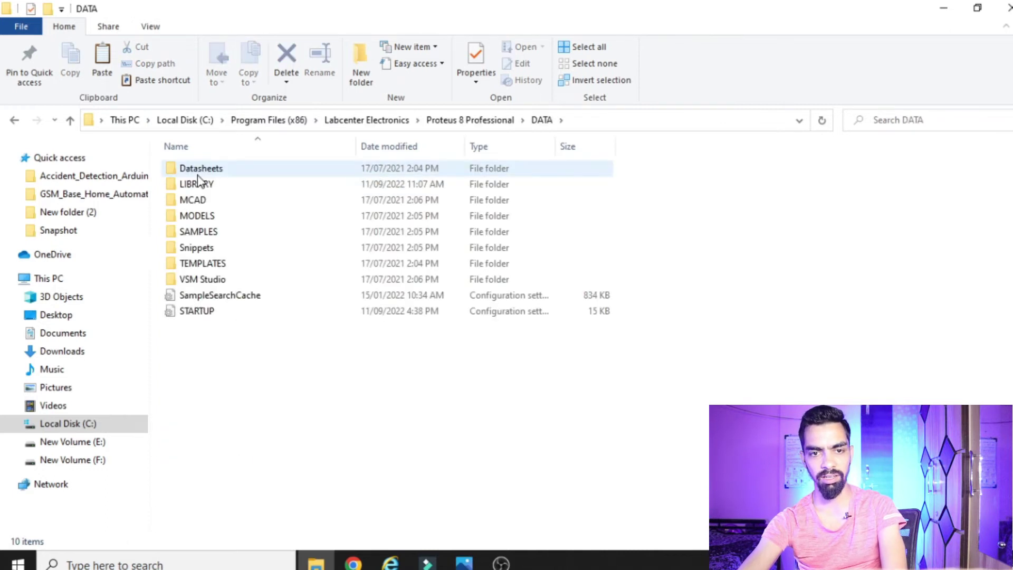
Step: Try to paste the copied ArduinoNanoTEP files into the LIBRARY folder, cancelling the replacement of the existing files
double_click(200, 186)
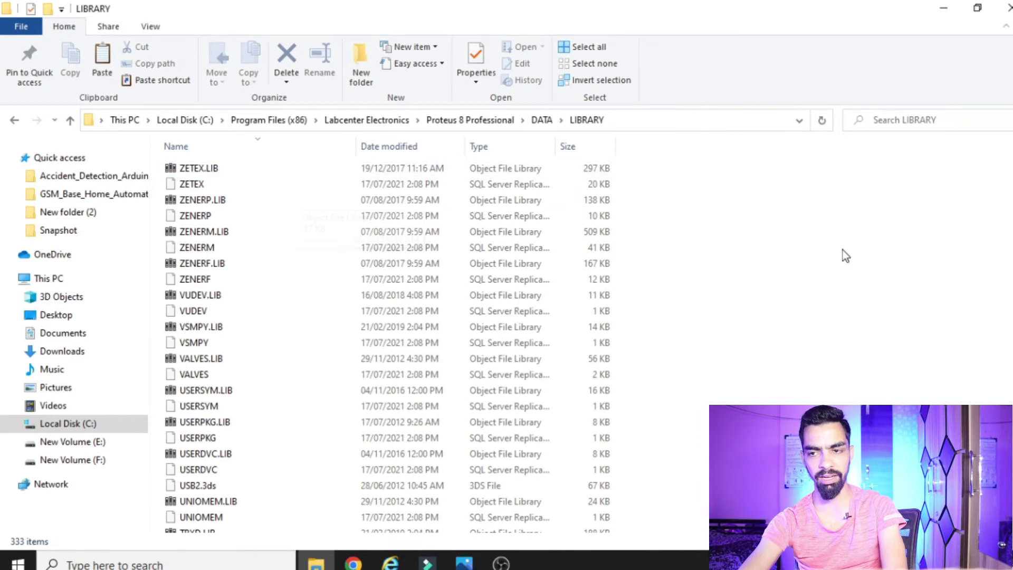
key("ctrl+v")
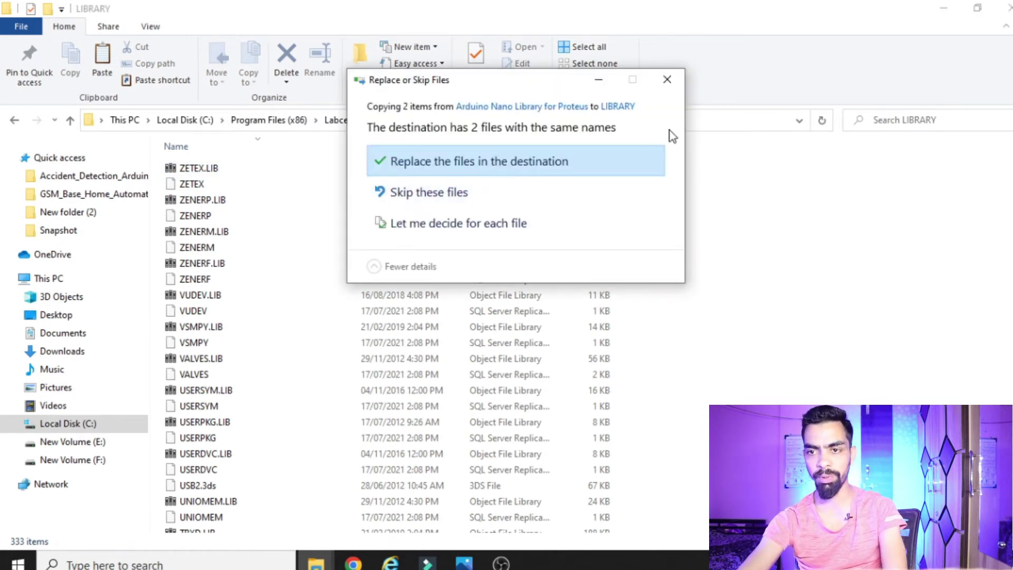
left_click(667, 80)
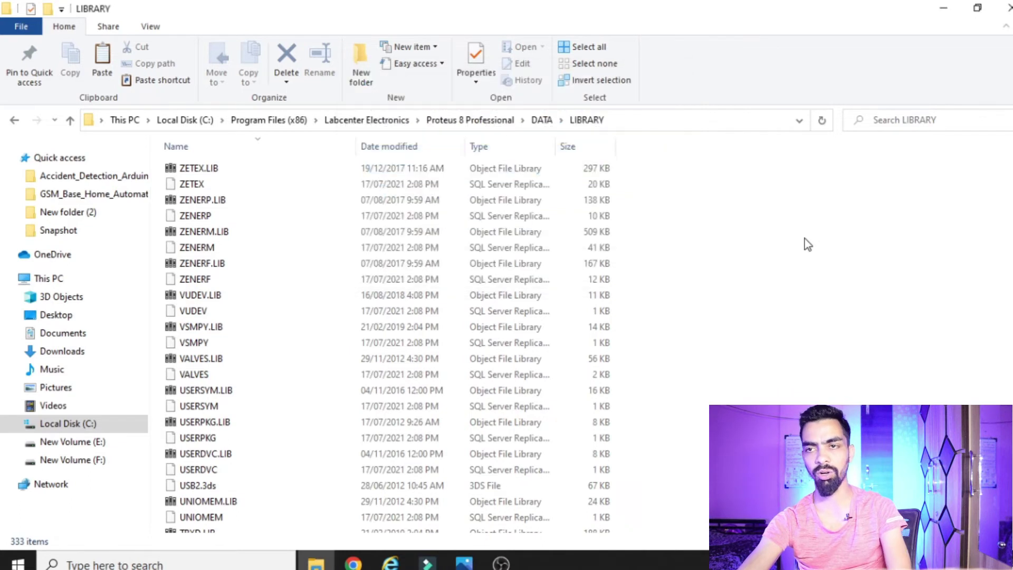
left_click(941, 6)
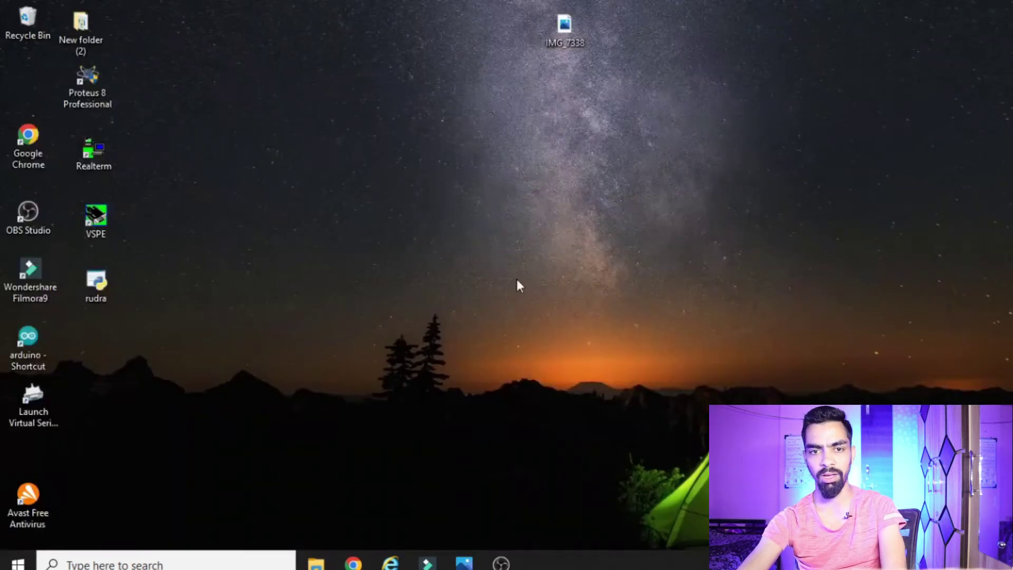
Step: Launch the Arduino IDE and browse for a sketch in Youtube\Arduino\Accident_Detection_Arduino_Nano_Proteus on New Volume (E:)
double_click(23, 340)
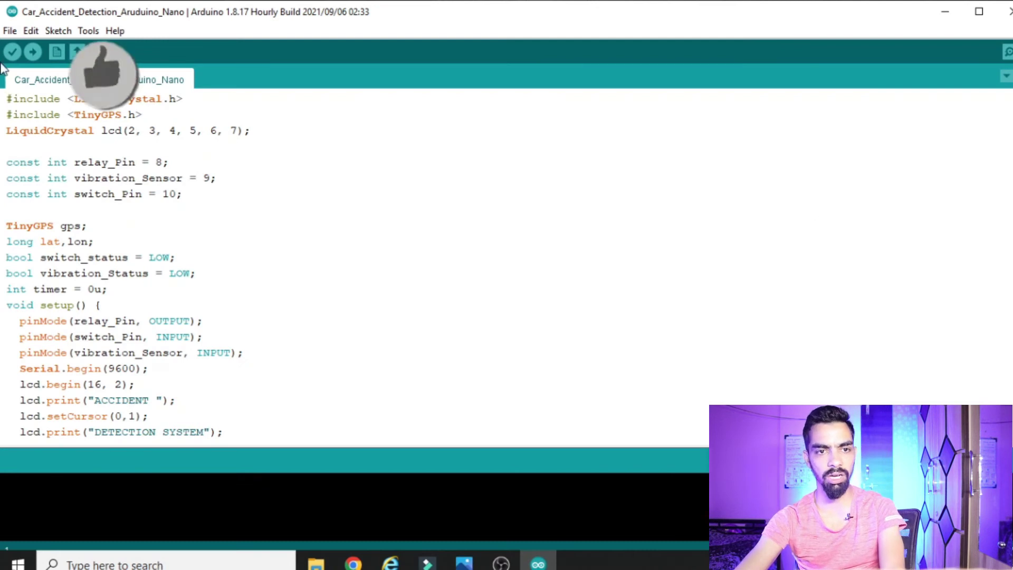
left_click(10, 31)
key("Escape")
key("ctrl+o")
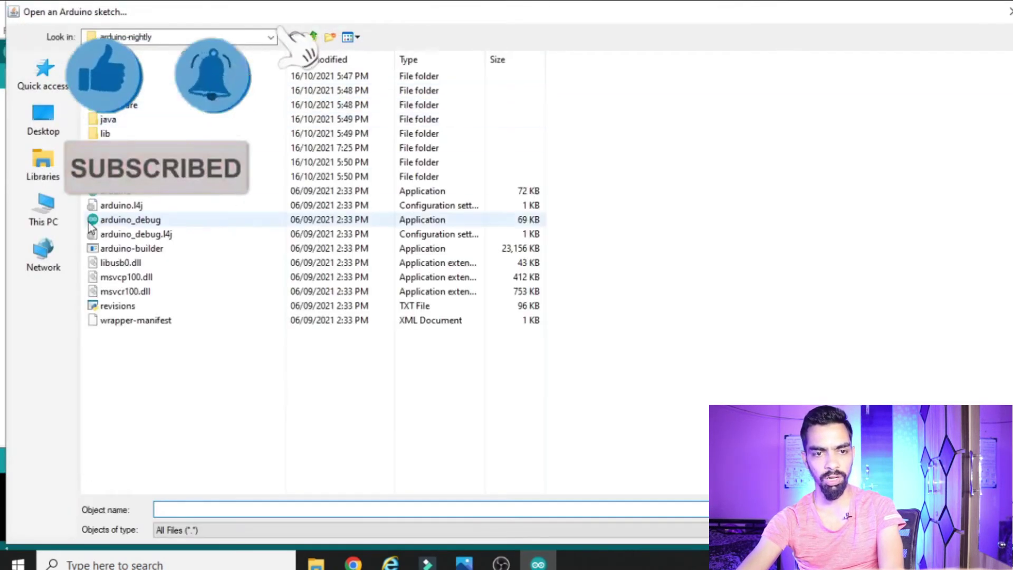
left_click(47, 208)
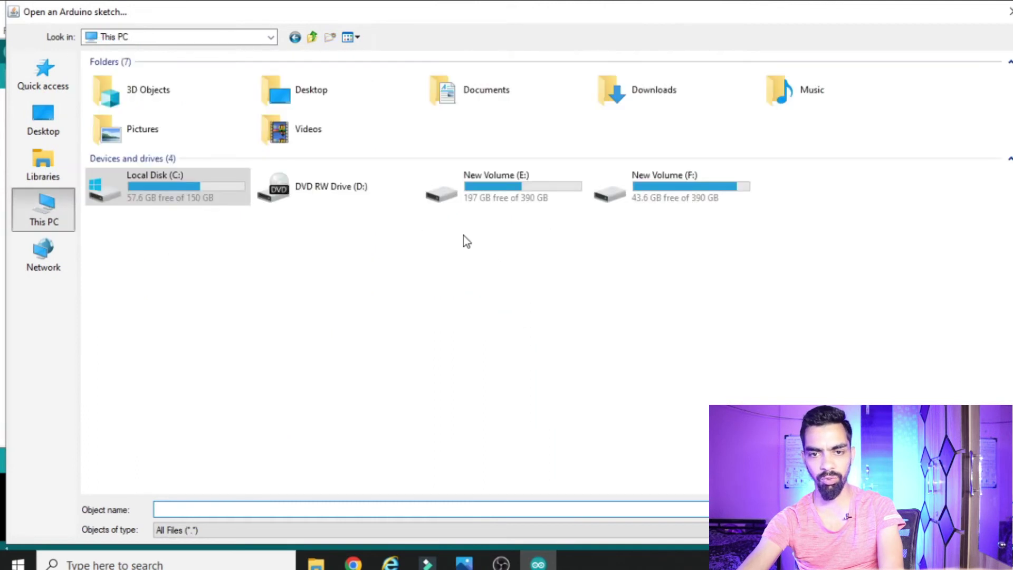
left_click(654, 185)
double_click(511, 190)
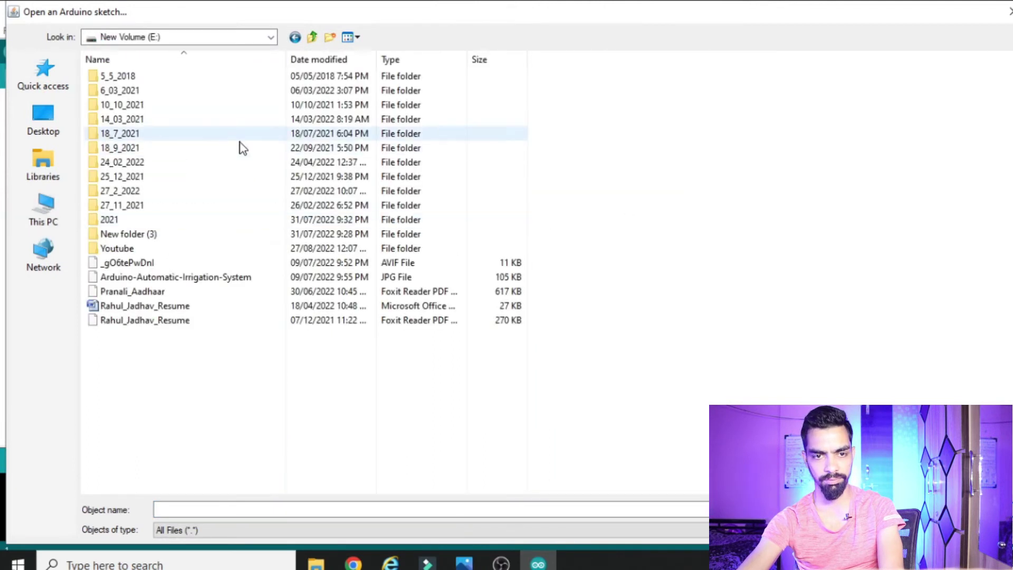
double_click(138, 249)
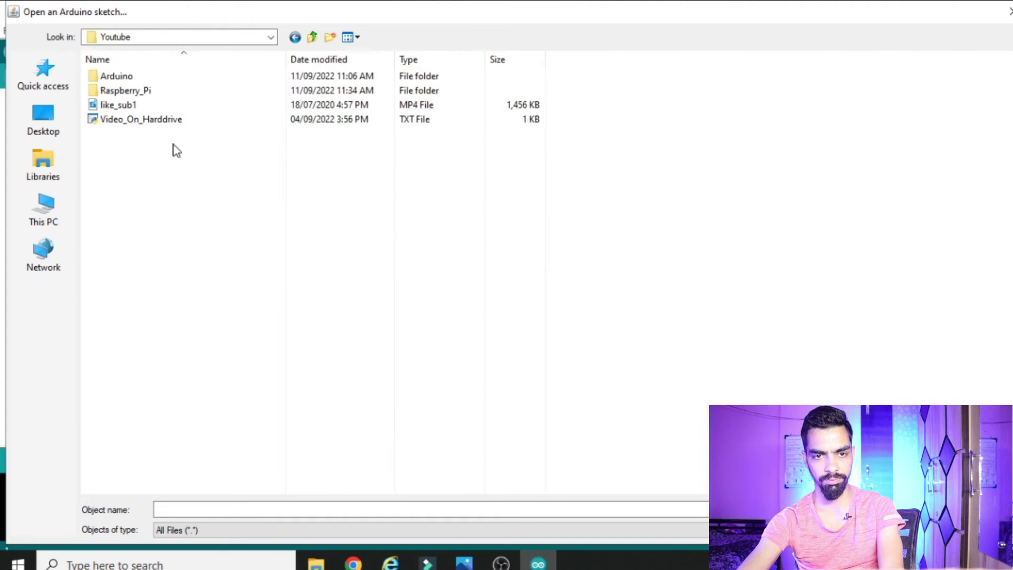
double_click(121, 79)
left_click(184, 80)
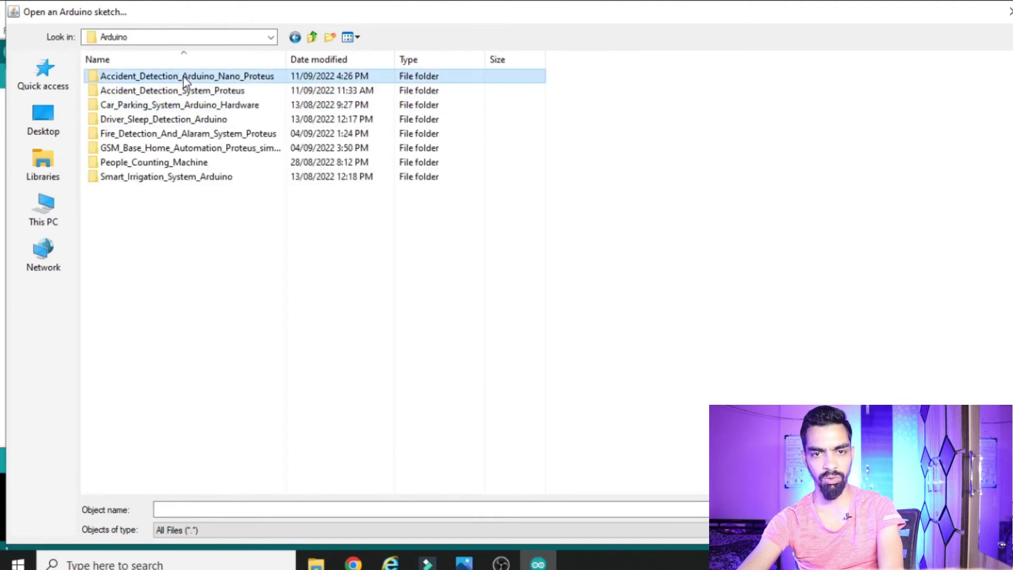
double_click(185, 78)
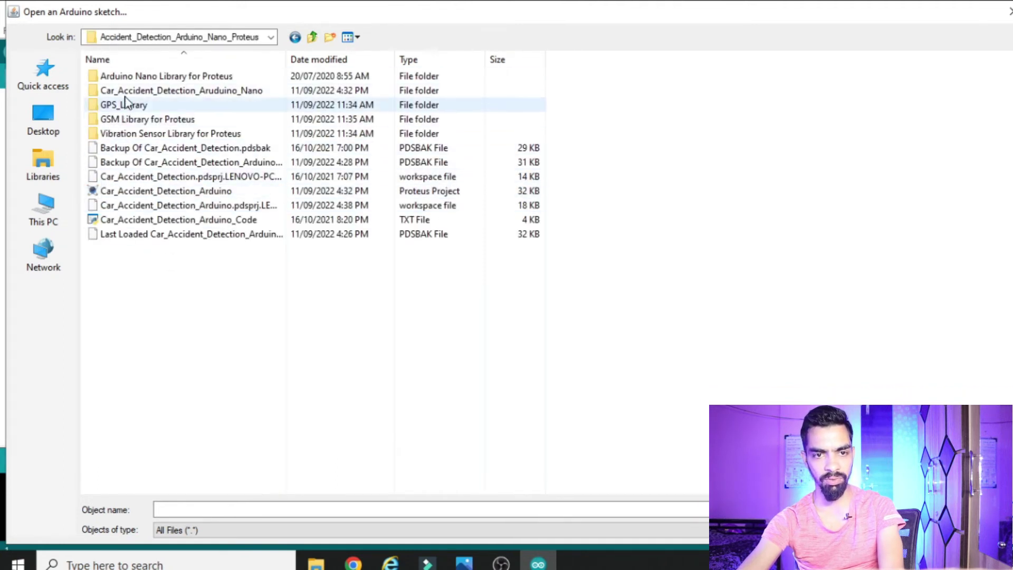
Step: Open the Car_Accident_Detection_Aruduino_Nano sketch from its own subfolder
left_click(146, 93)
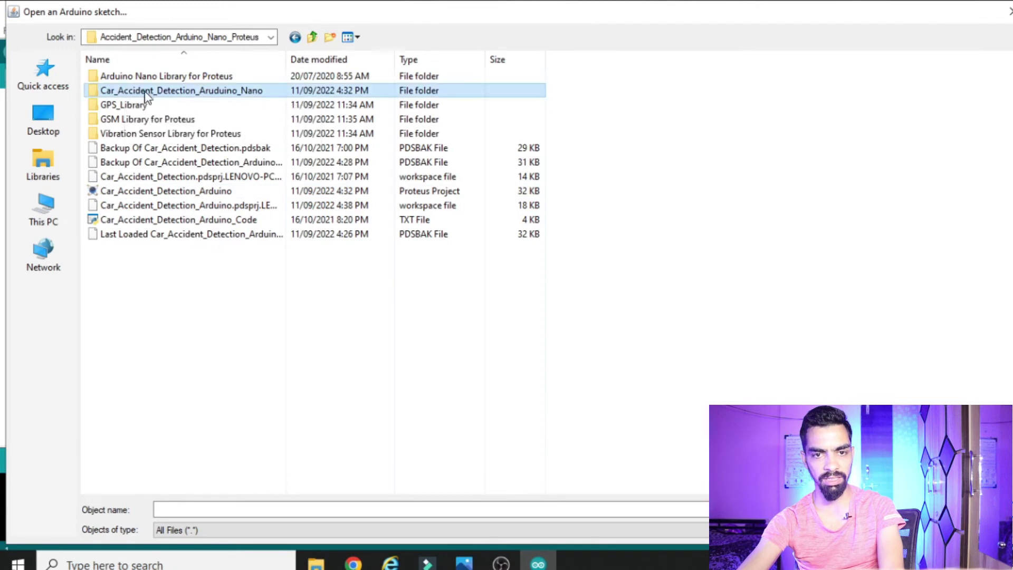
double_click(237, 88)
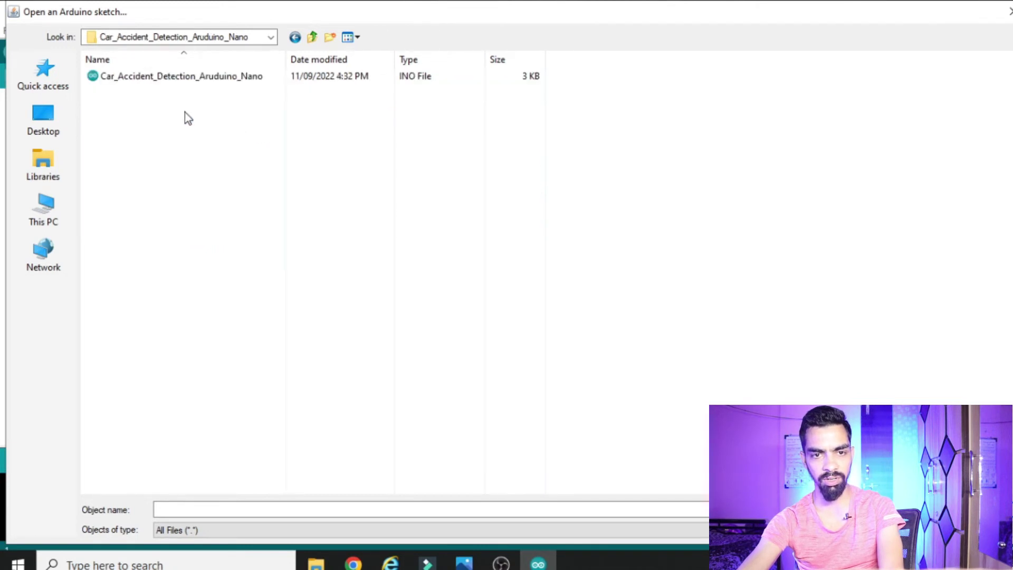
left_click(167, 78)
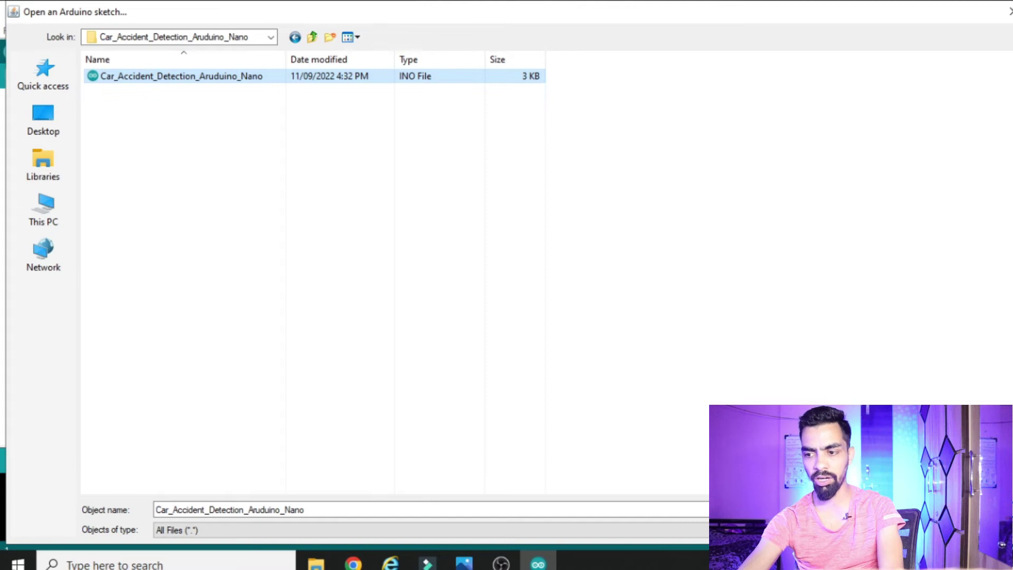
key("Return")
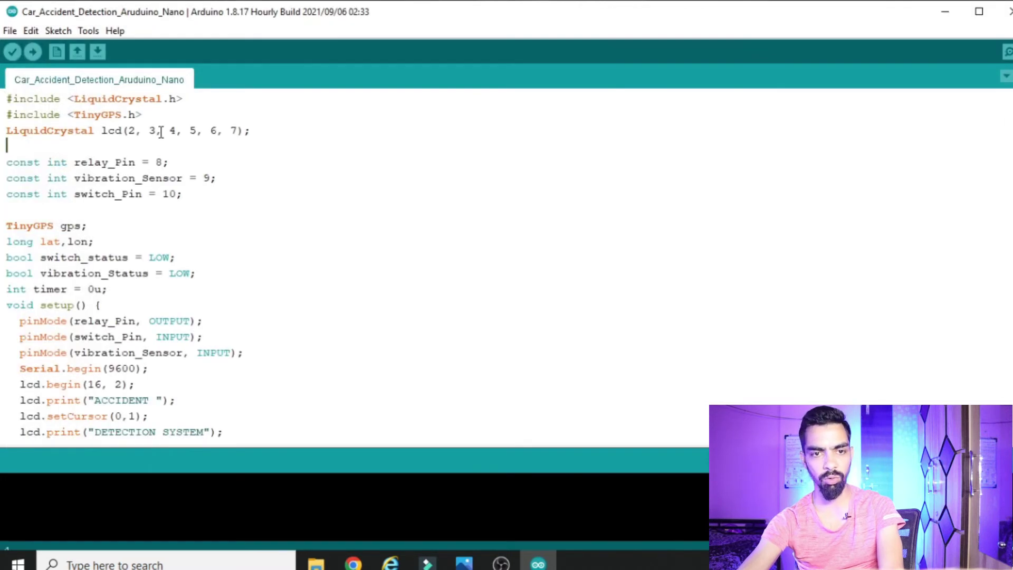
Step: Highlight the #include <TinyGPS.h> line of the sketch to inspect the GPS library it uses
scroll(238, 215, "down", 1)
scroll(238, 213, "up", 1)
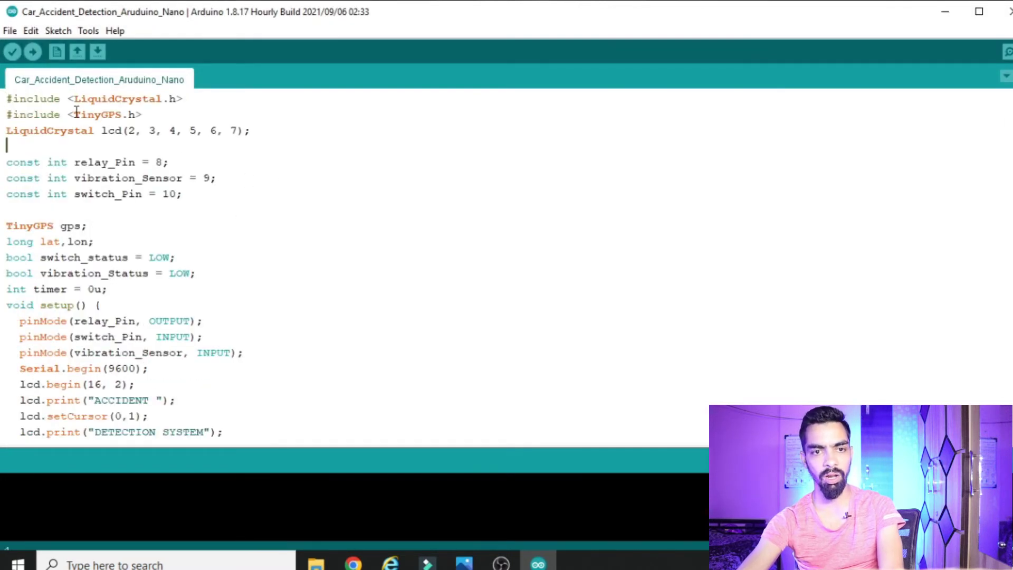
left_click_drag(154, 115, 4, 110)
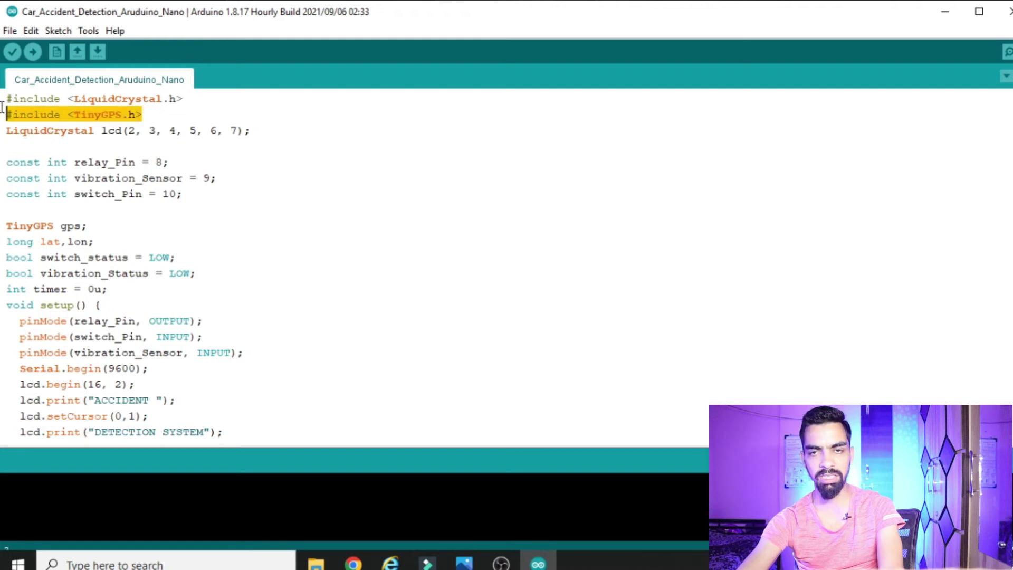
left_click(191, 129)
left_click_drag(145, 116, 3, 116)
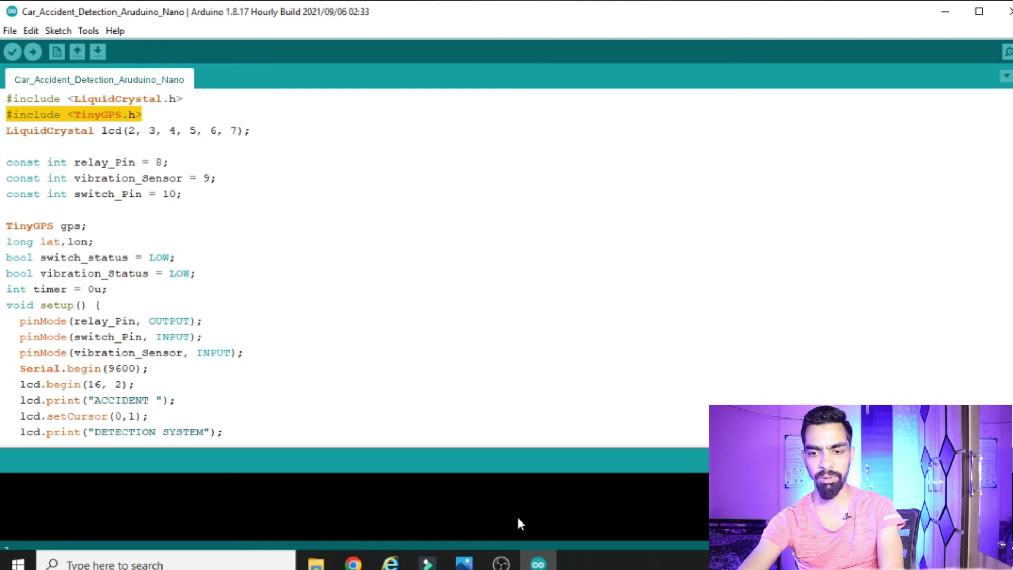
Step: View the Snapshot_60.png image of the earlier project again, then return to the Arduino sketch
left_click(463, 562)
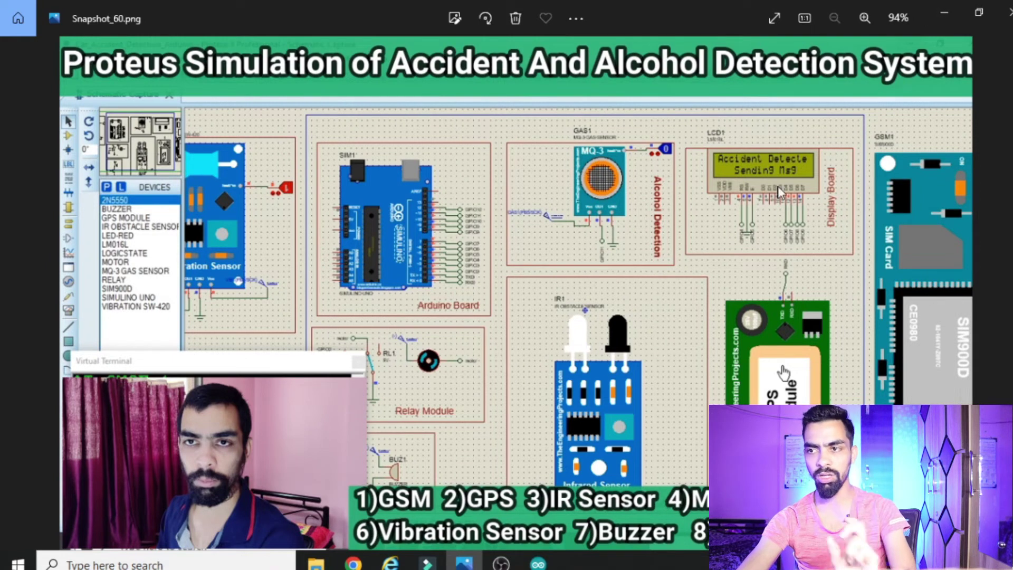
left_click(943, 6)
left_click(301, 289)
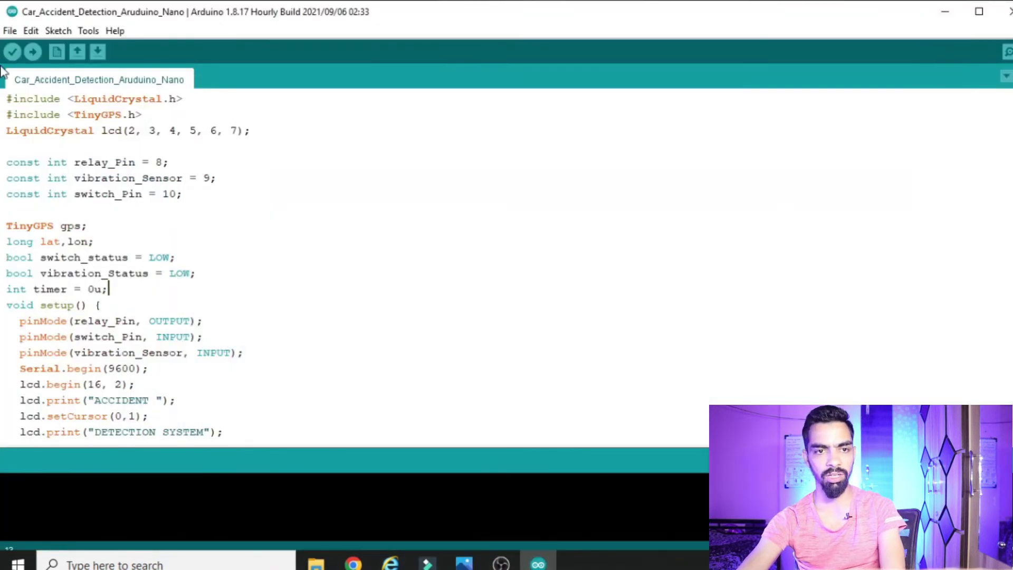
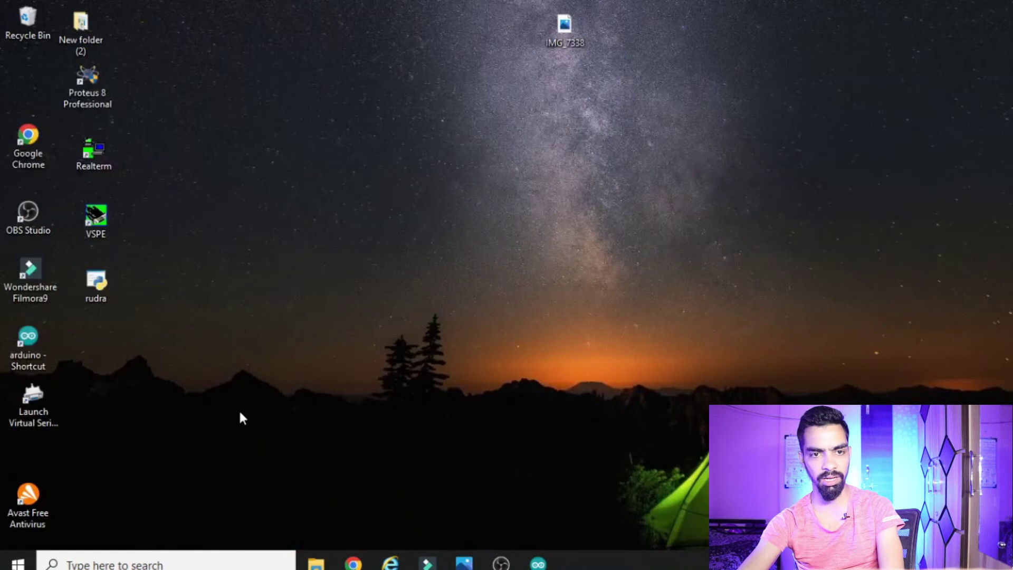
Step: Launch Proteus 8 Professional and open the Car_Accident_Detection_Arduino project from Youtube\Arduino\Accident_Detection_Arduino_Nano_Proteus on New Volume (E:)
right_click(90, 93)
left_click(86, 162)
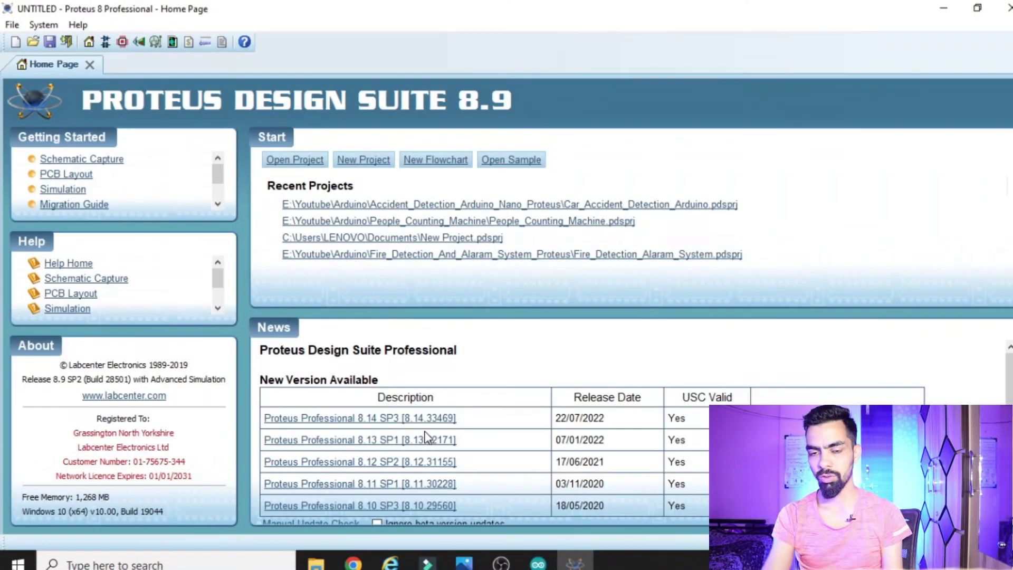
left_click(302, 159)
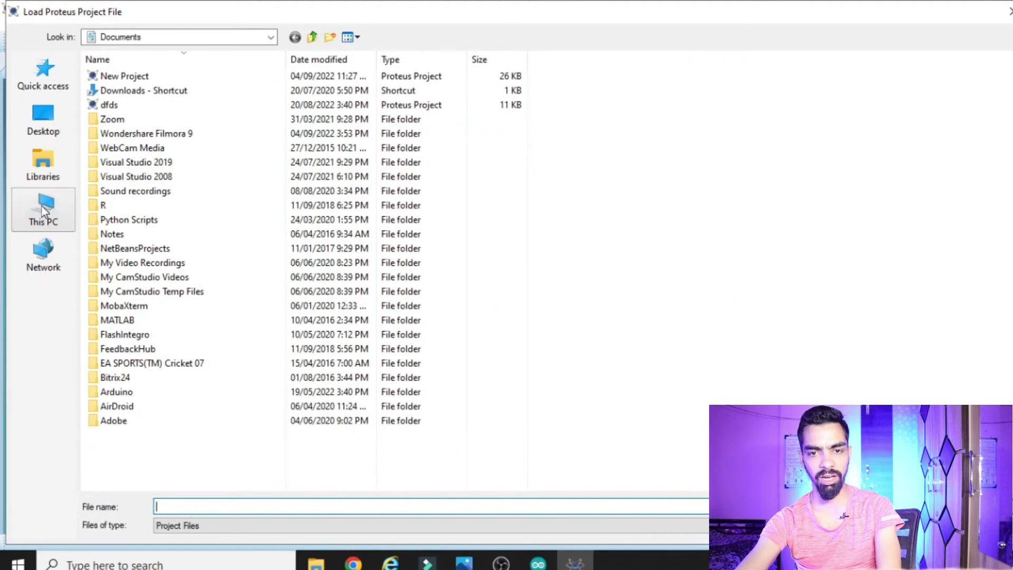
left_click(42, 207)
double_click(543, 191)
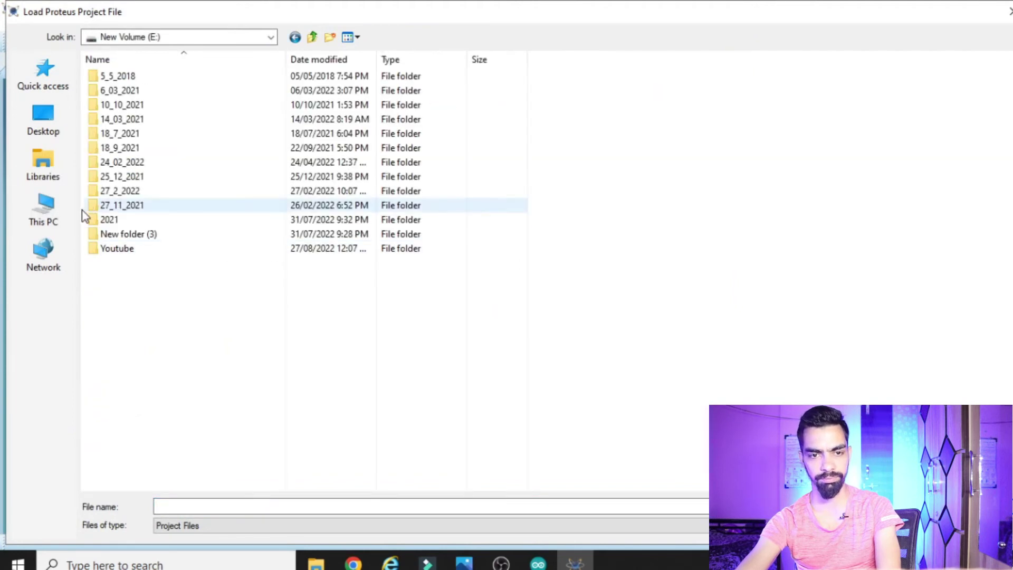
double_click(137, 252)
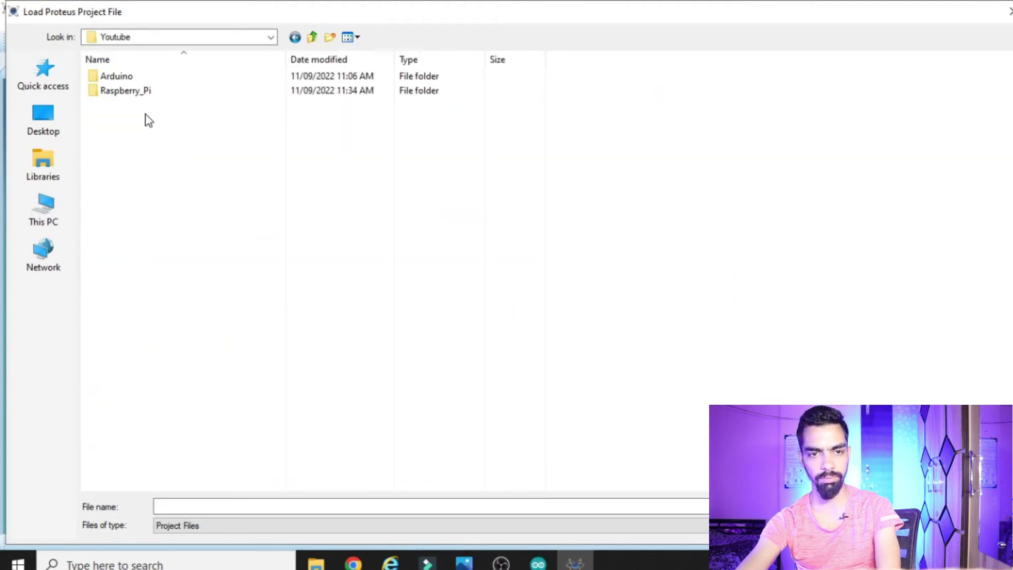
double_click(147, 77)
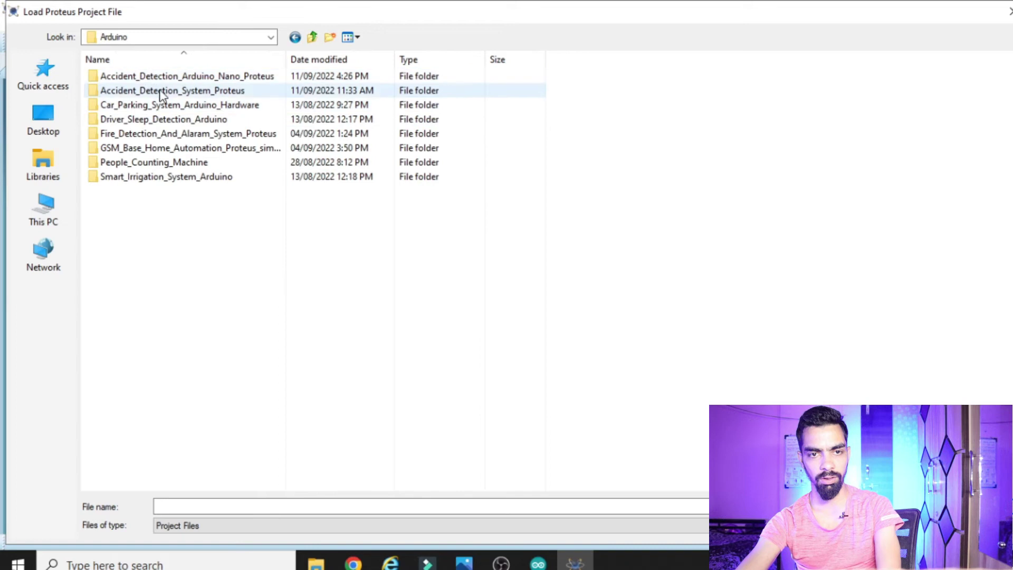
double_click(250, 77)
left_click(148, 151)
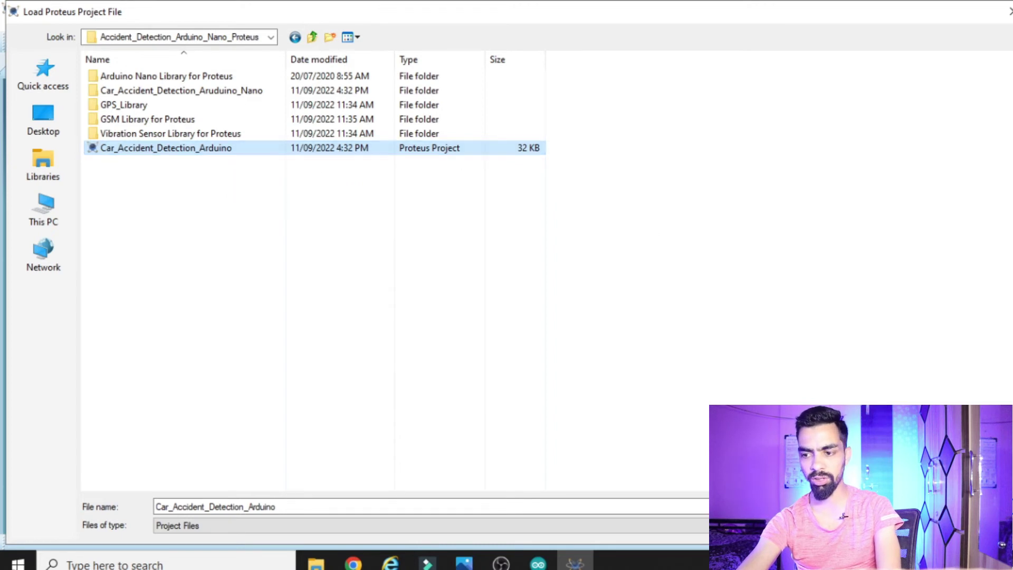
key("Return")
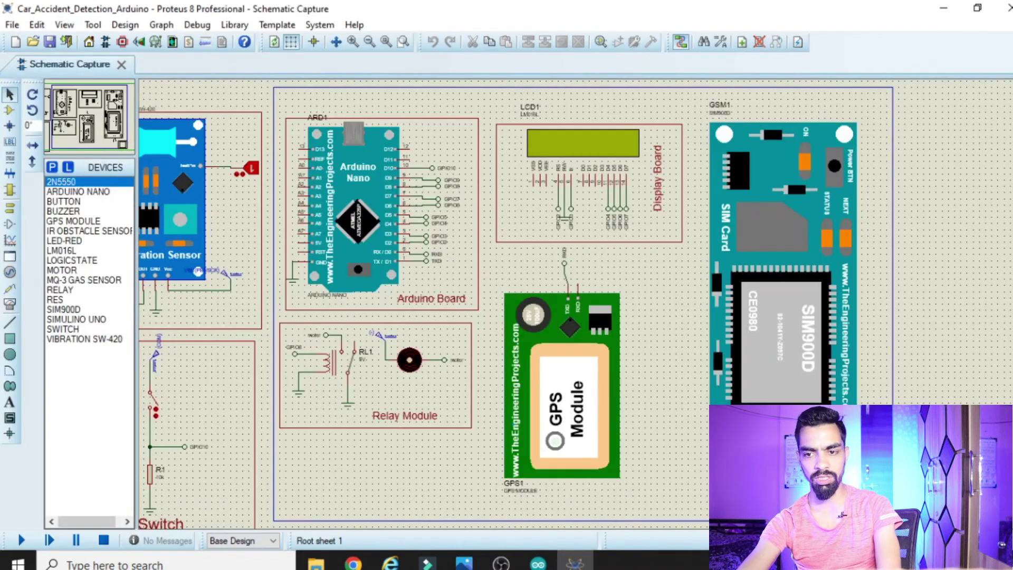
Step: Assign VibrationSensorTEP.HEX from Vibration Sensor Library for Proteus\Library Files as the vibration sensor VIB1's program file
left_click_drag(181, 499, 256, 500)
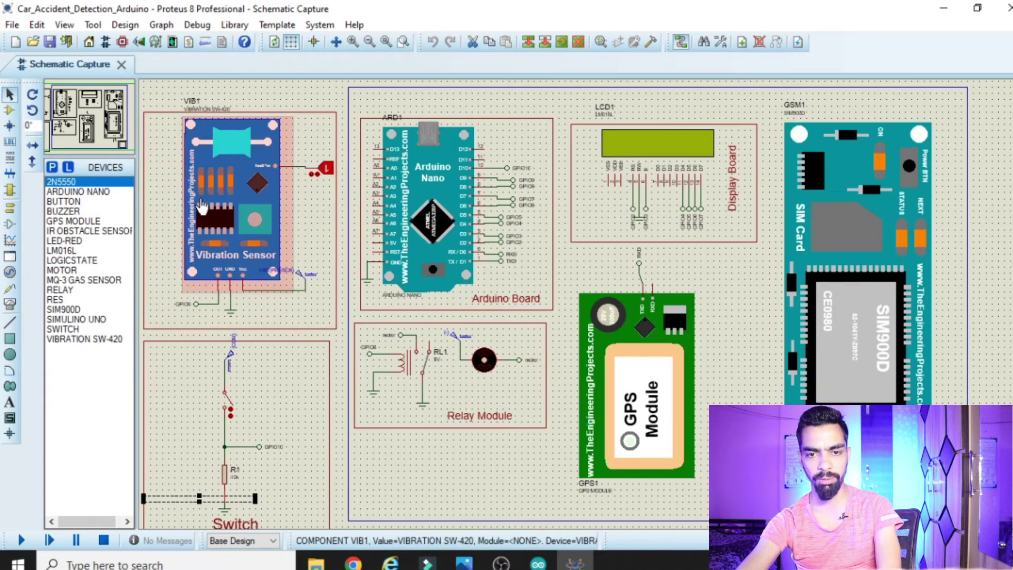
double_click(260, 199)
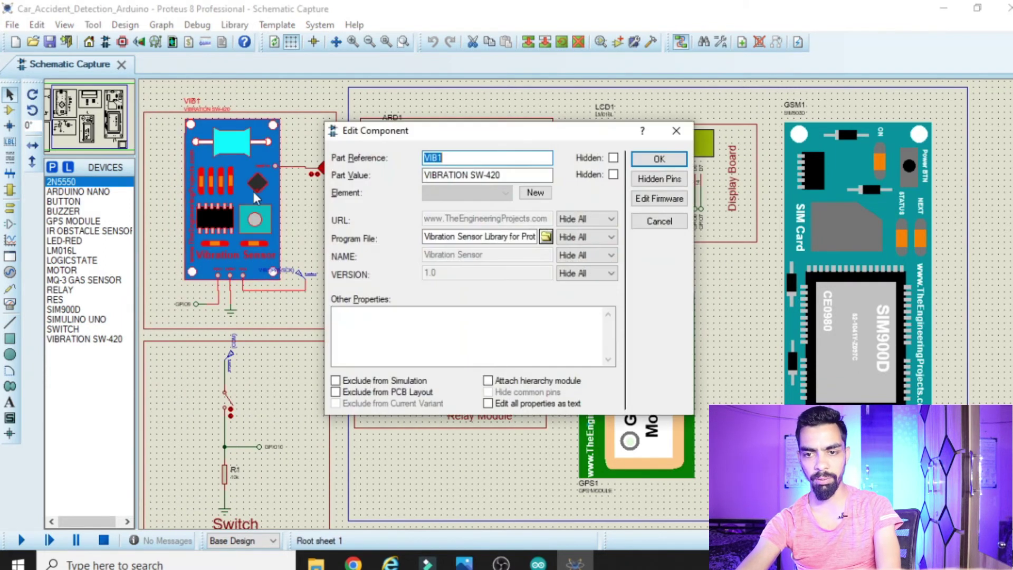
left_click(549, 239)
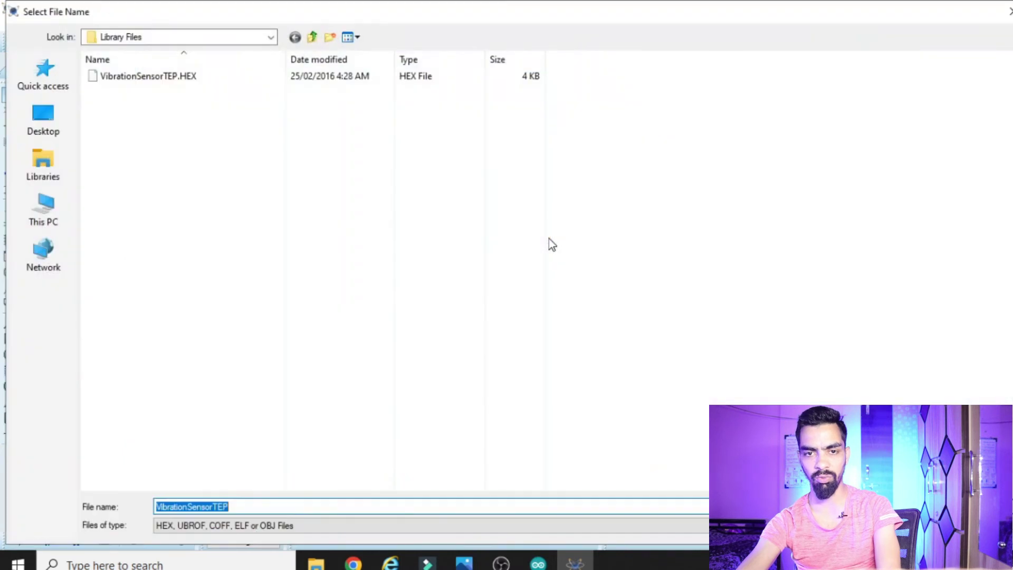
left_click(312, 38)
left_click(312, 38)
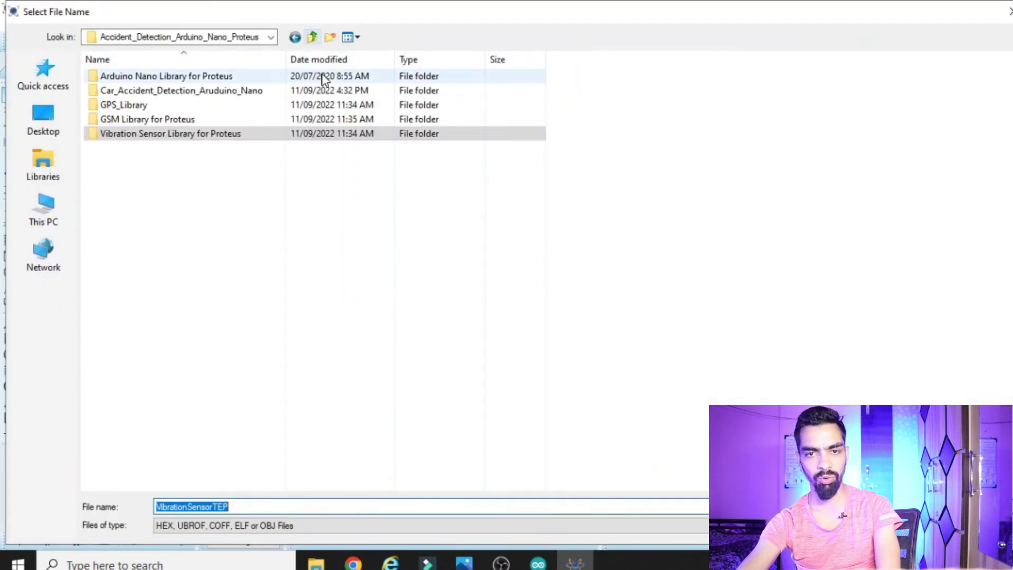
left_click(312, 38)
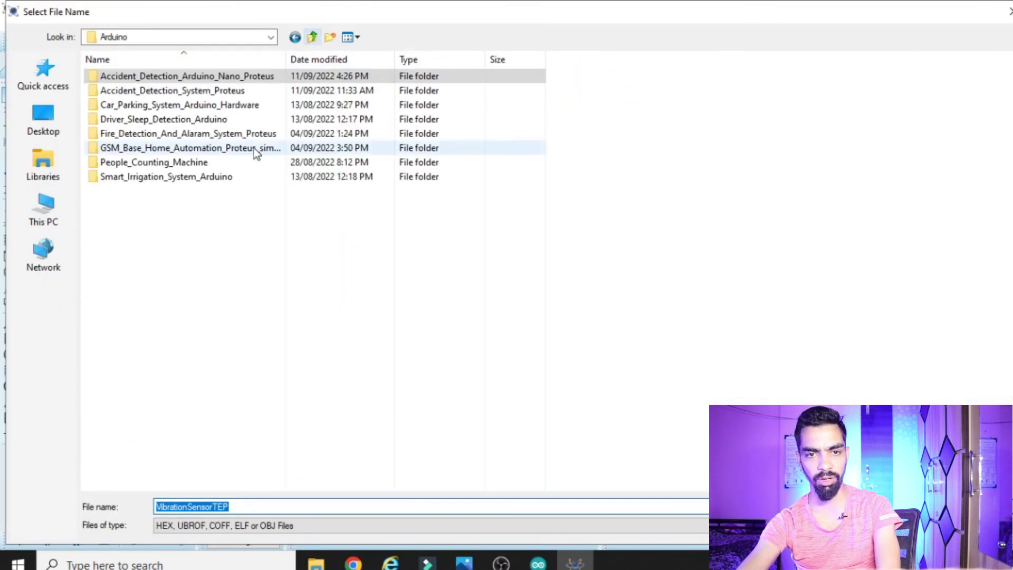
double_click(232, 76)
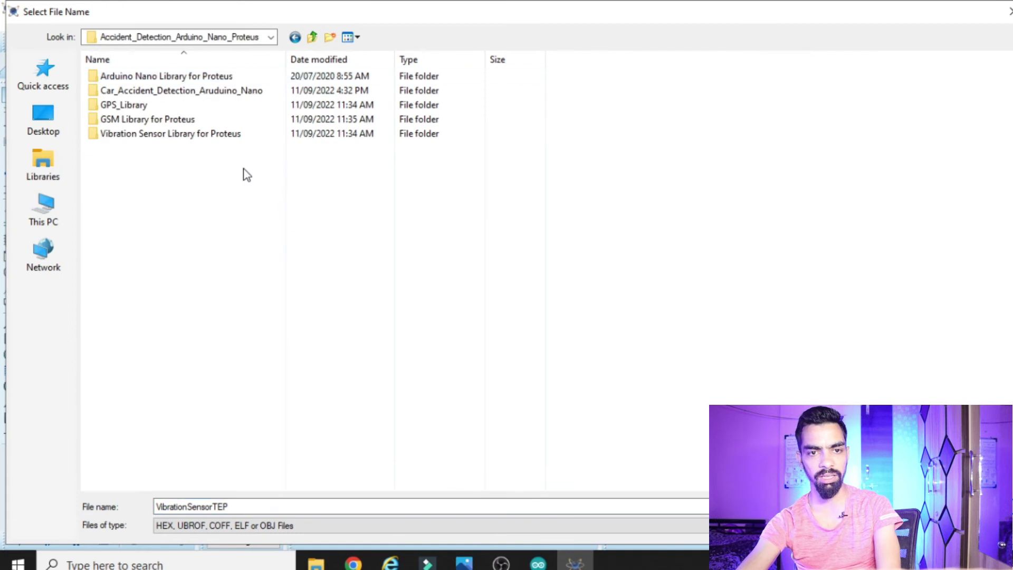
double_click(161, 135)
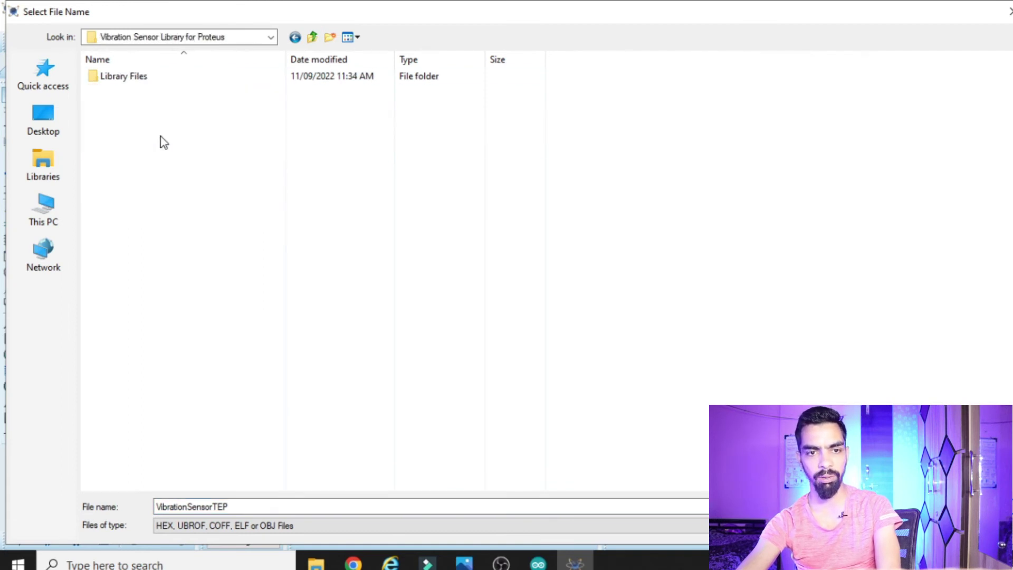
double_click(147, 83)
left_click(154, 82)
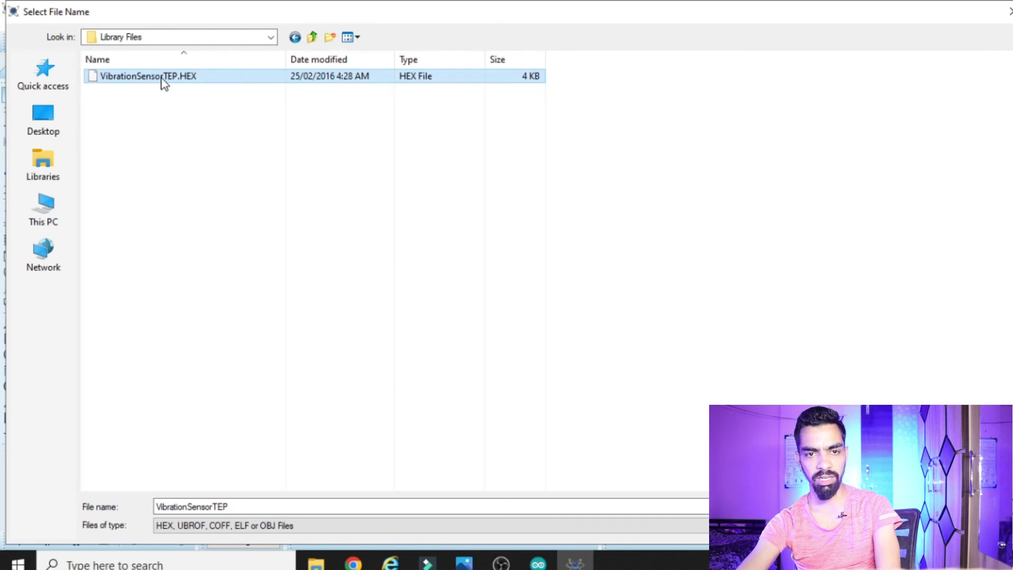
double_click(165, 84)
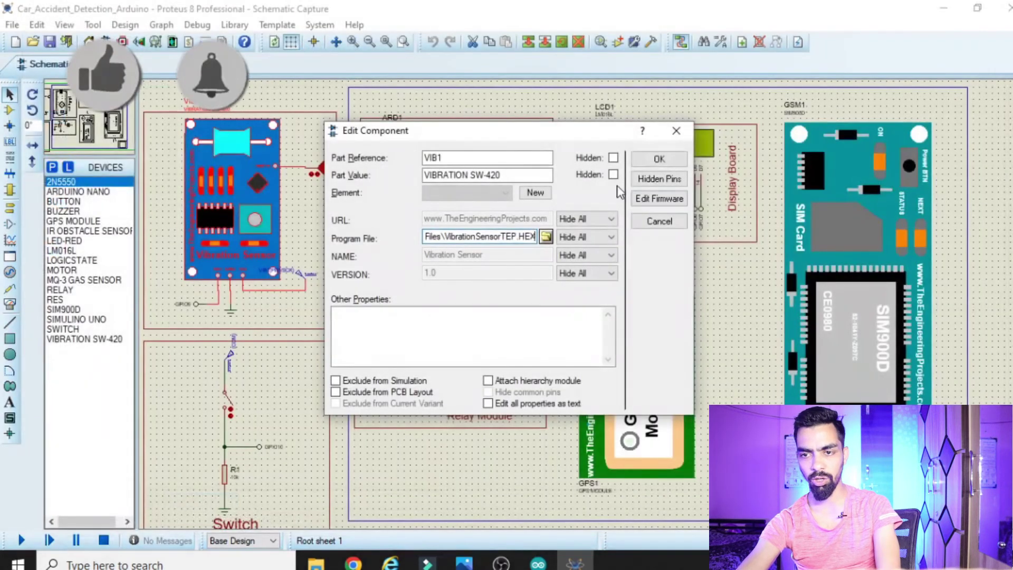
left_click(660, 159)
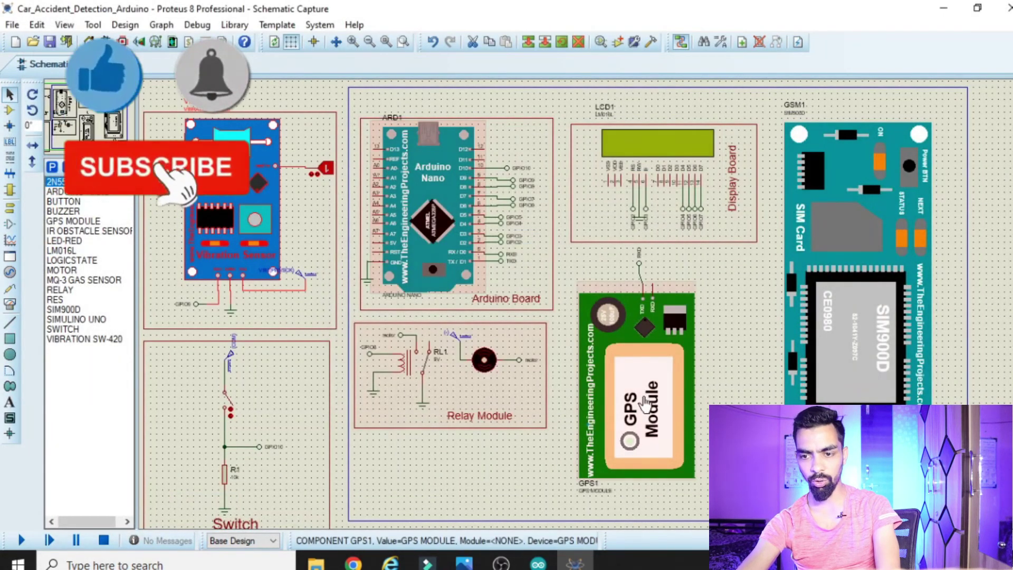
Step: Assign GpsTEP.HEX from the GPS_Library folder as the program file of the GPS module GPS1
left_click(629, 409)
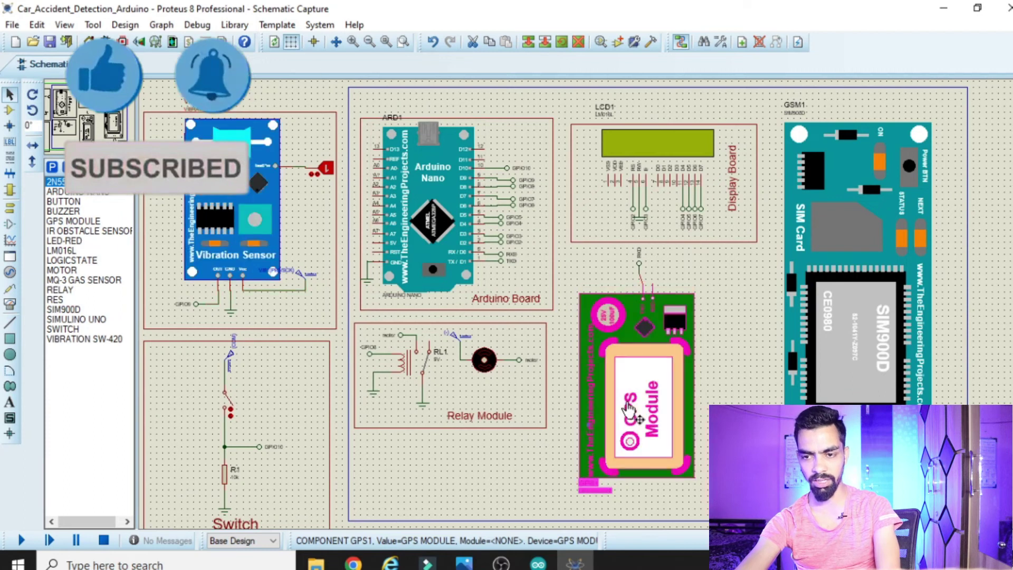
left_click(629, 408)
left_click(570, 132)
left_click(313, 37)
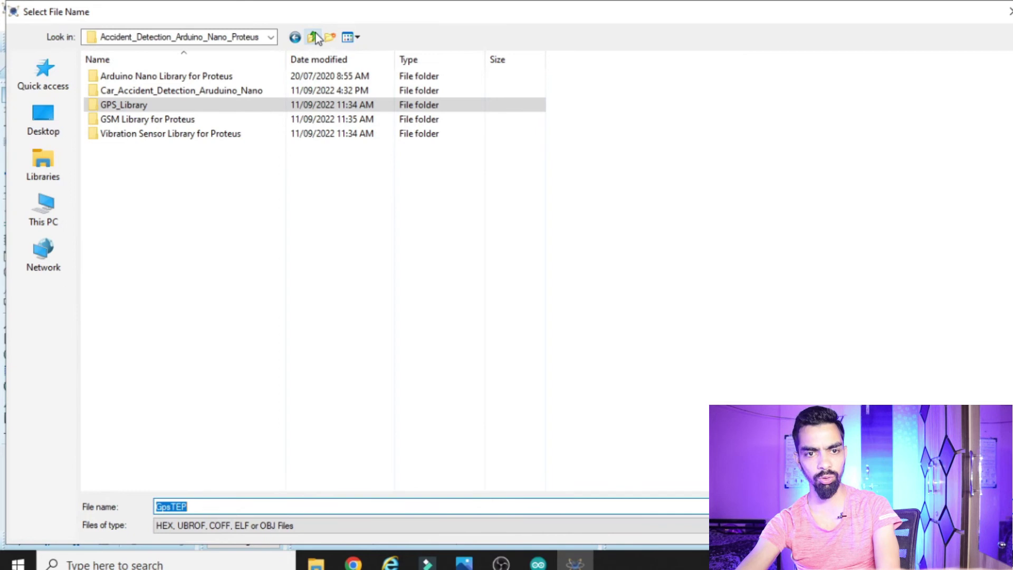
double_click(124, 104)
left_click(144, 77)
double_click(144, 77)
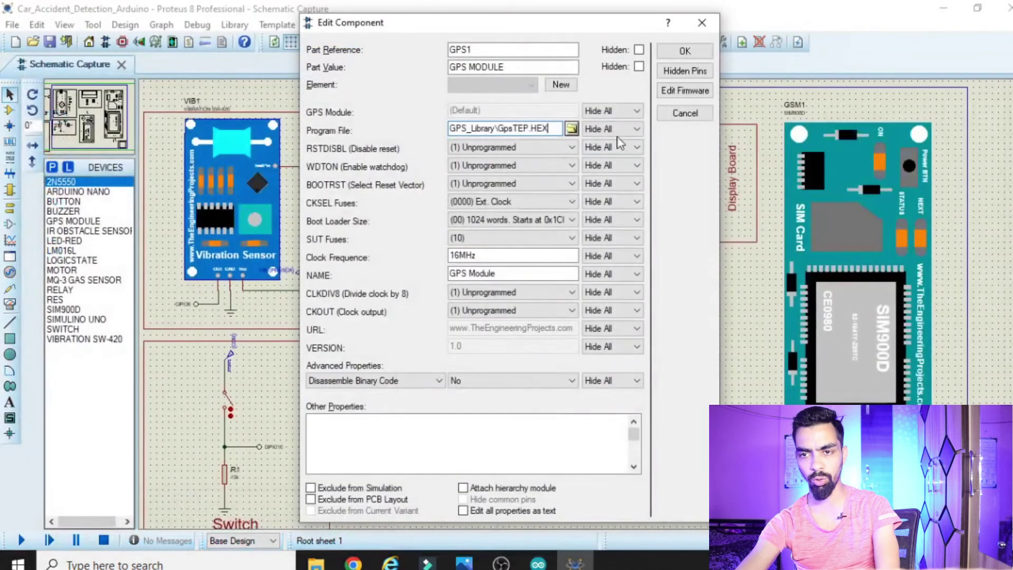
left_click(667, 52)
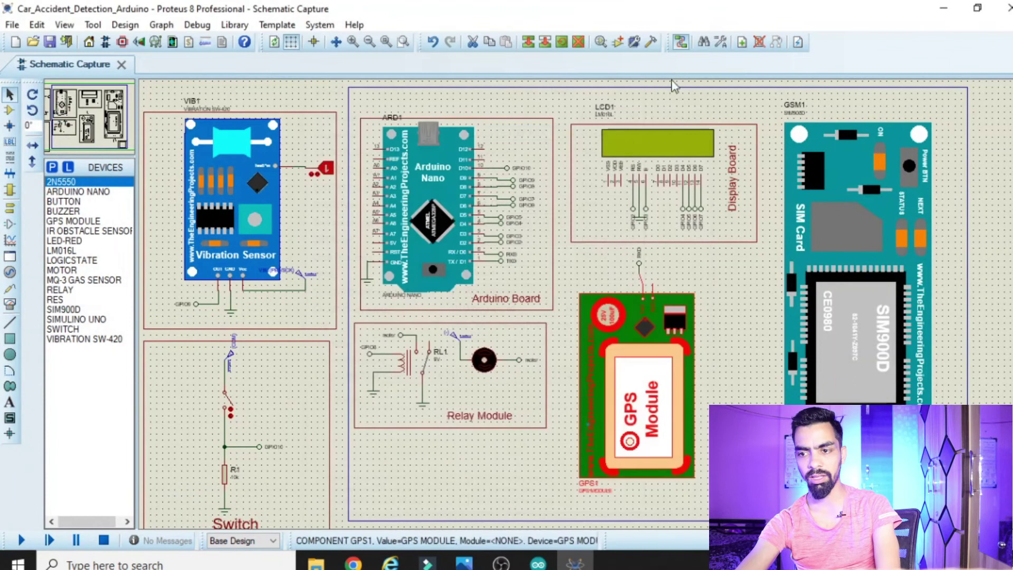
Step: Assign GSMLibraryTEP.hex from the GSM Library for Proteus folder as the program file of the SIM900D module GSM1
double_click(877, 326)
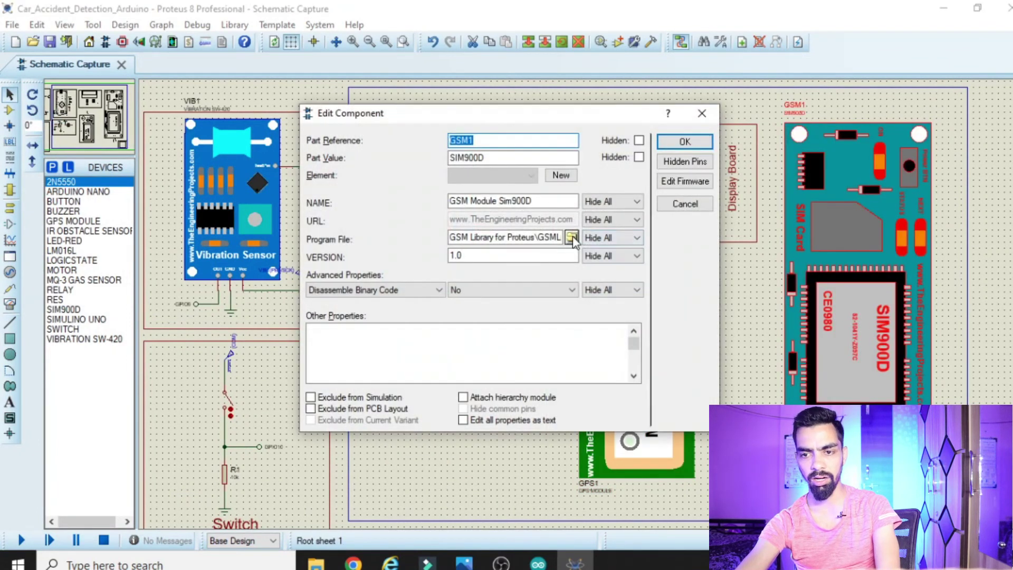
left_click(571, 238)
left_click(313, 37)
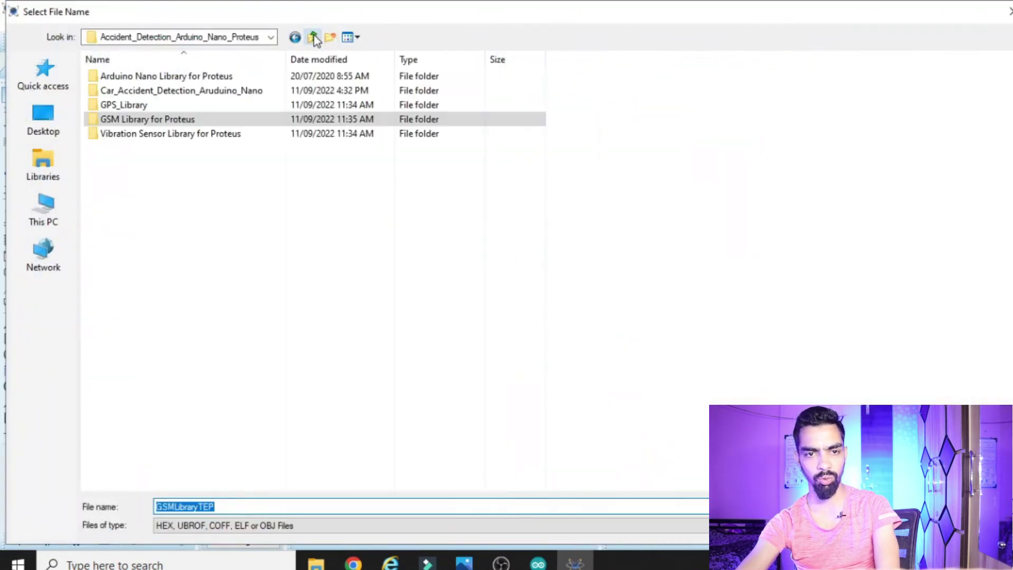
left_click(138, 93)
left_click(148, 120)
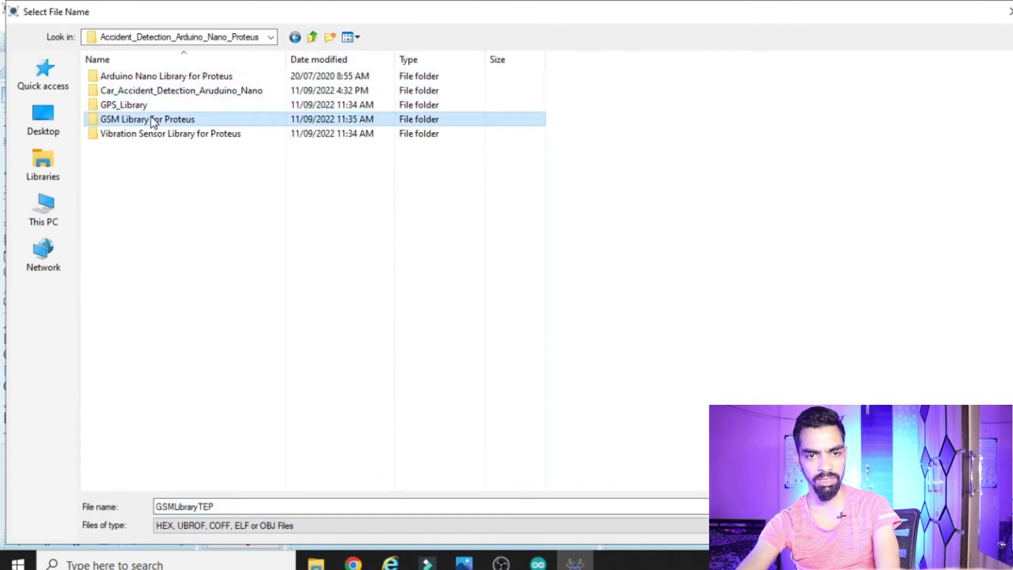
double_click(148, 119)
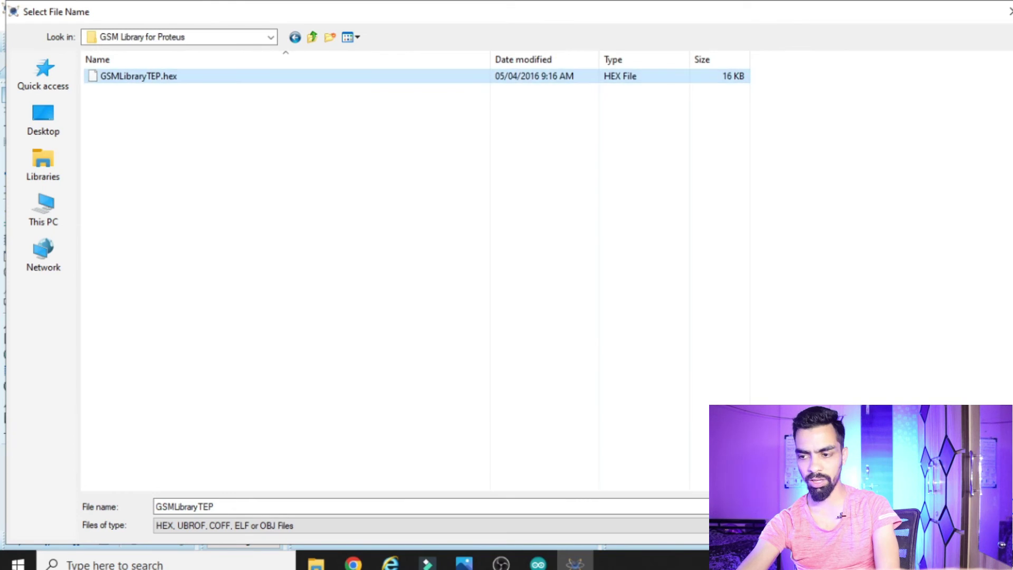
key("Return")
left_click(686, 148)
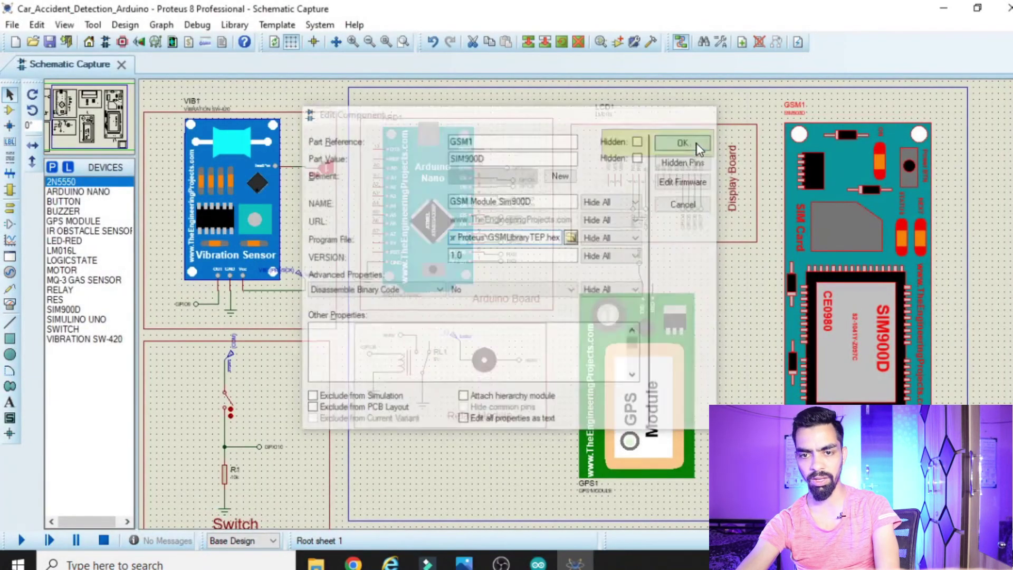
Step: Switch to the Arduino IDE, compile the sketch and copy the arduino_build_580436 folder path from the compile output
left_click(538, 564)
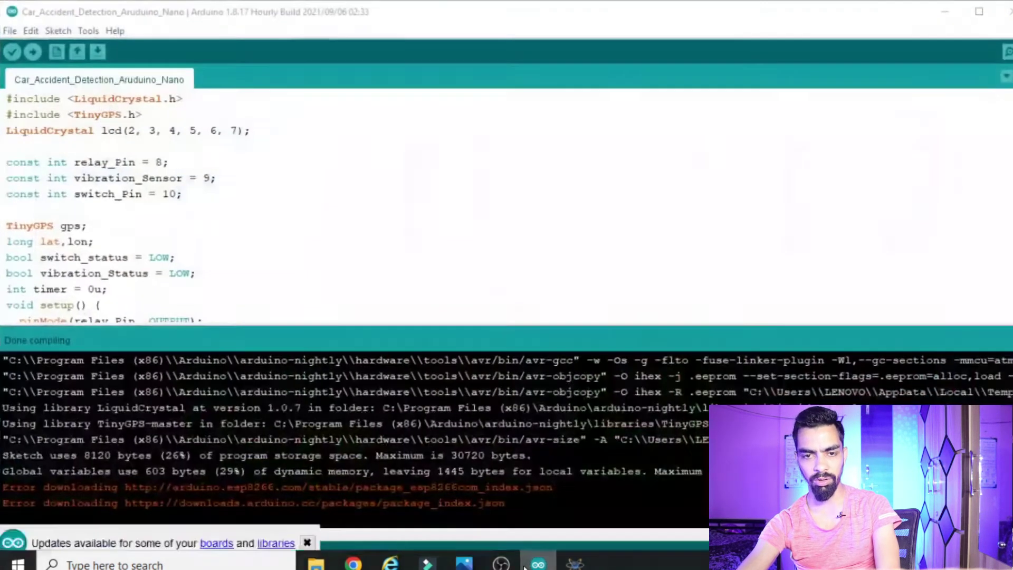
left_click(12, 53)
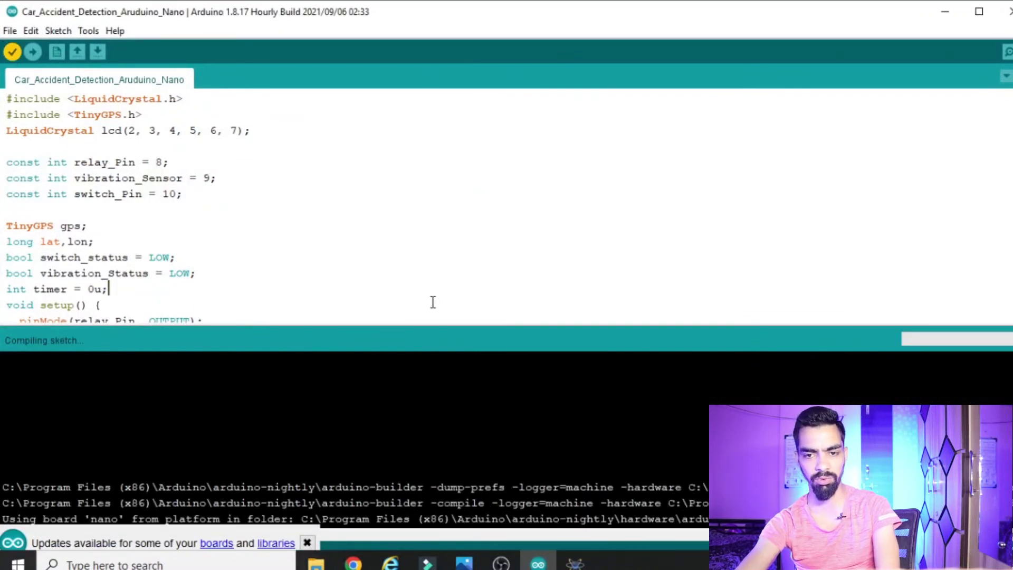
left_click_drag(162, 538, 205, 532)
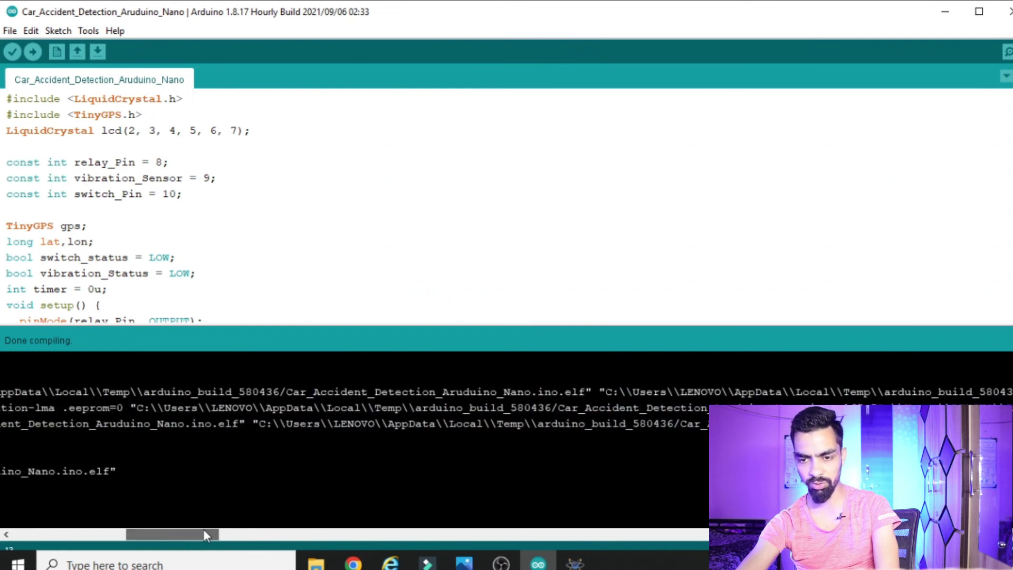
left_click_drag(258, 424, 670, 421)
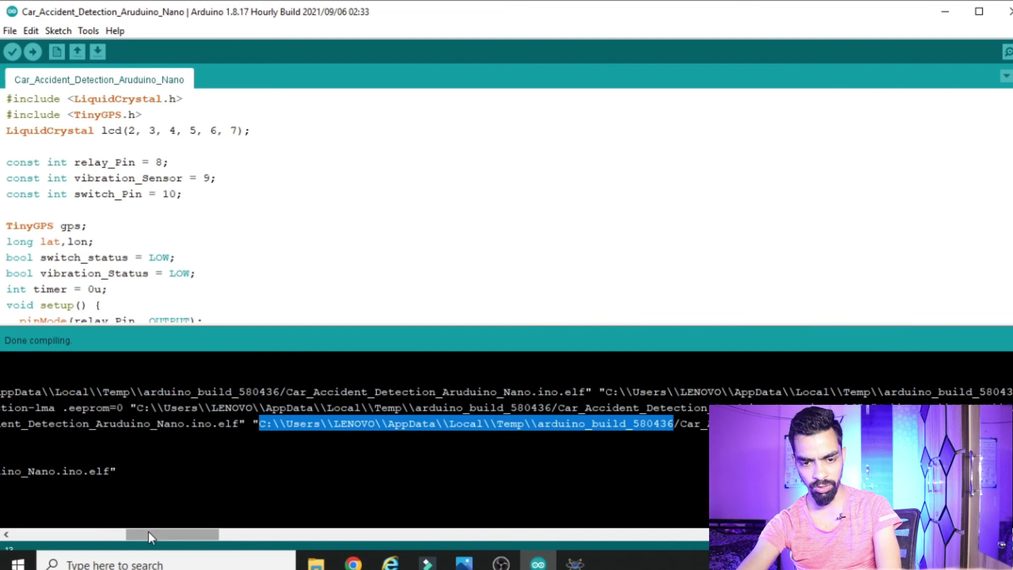
scroll(149, 532, "right", 3)
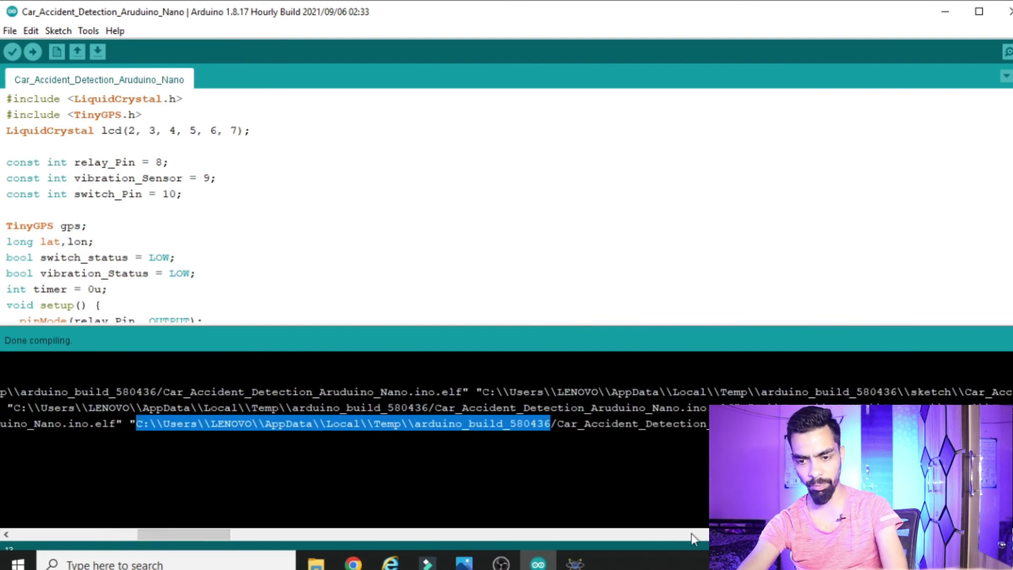
Step: Return to Proteus and enter the copied build folder path in the program file browser of the Arduino Nano ARD1
left_click(566, 564)
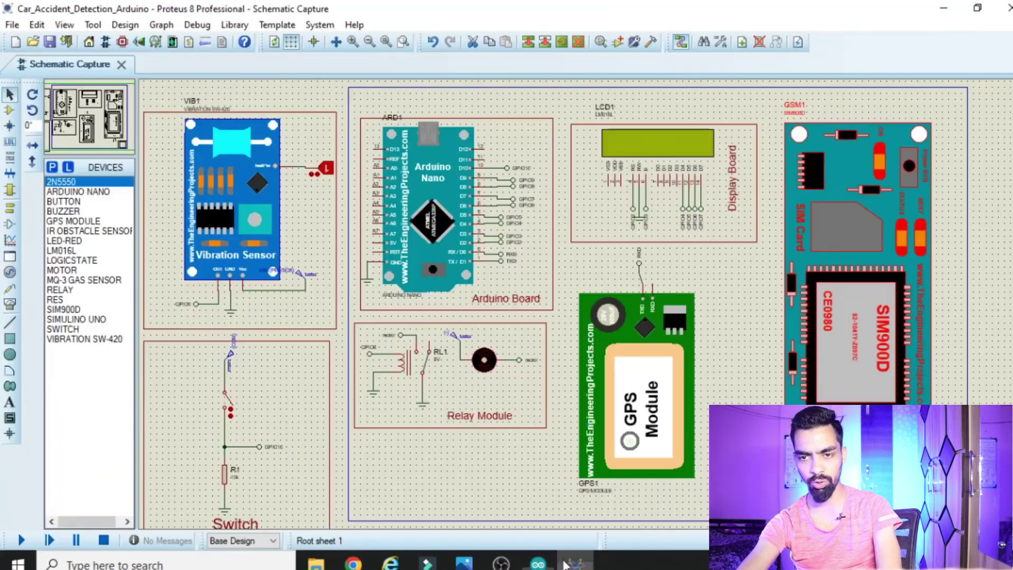
double_click(426, 216)
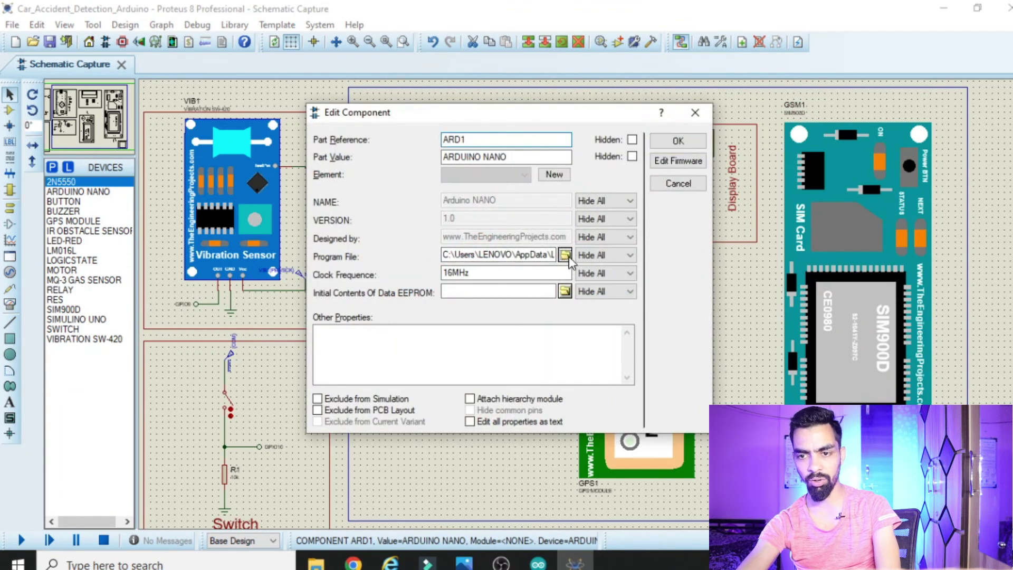
left_click(564, 255)
type("C:\\\\Users\\\\LENOVO\\\\AppData\\\\Local\\\\Temp\\\\arduino_build_580436")
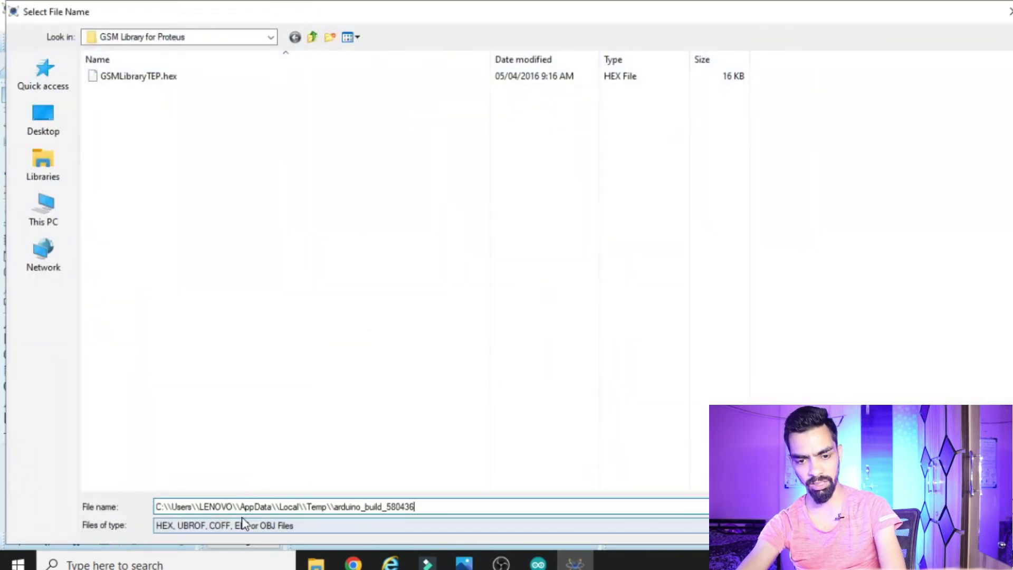
Step: Reduce the path's doubled backslashes to single ones and open C:\Users\LENOVO\AppData\Local\Temp\arduino_build_580436
key("BackSpace")
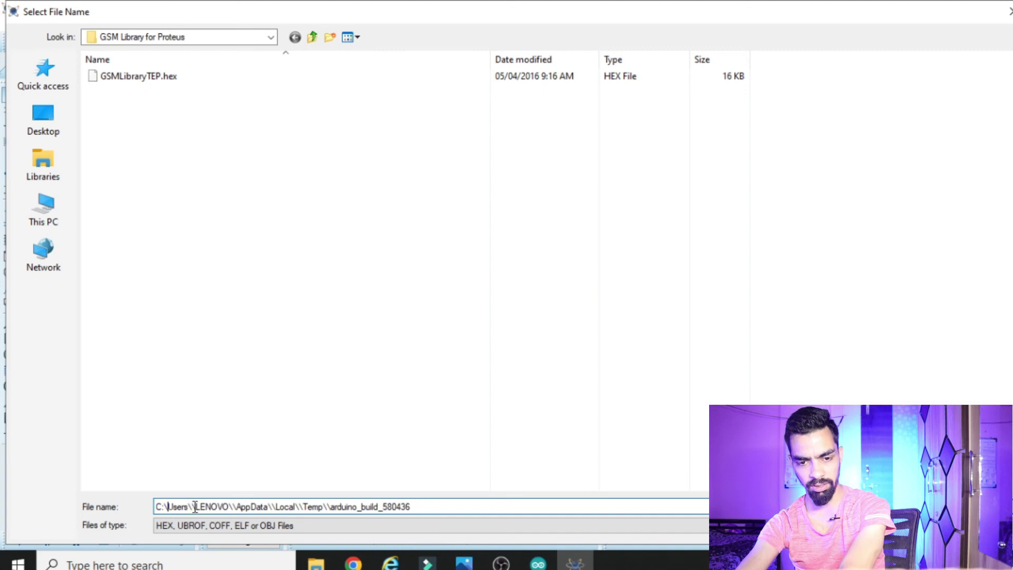
left_click(196, 509)
key("BackSpace")
key("BackSpace")
left_click(266, 507)
key("BackSpace")
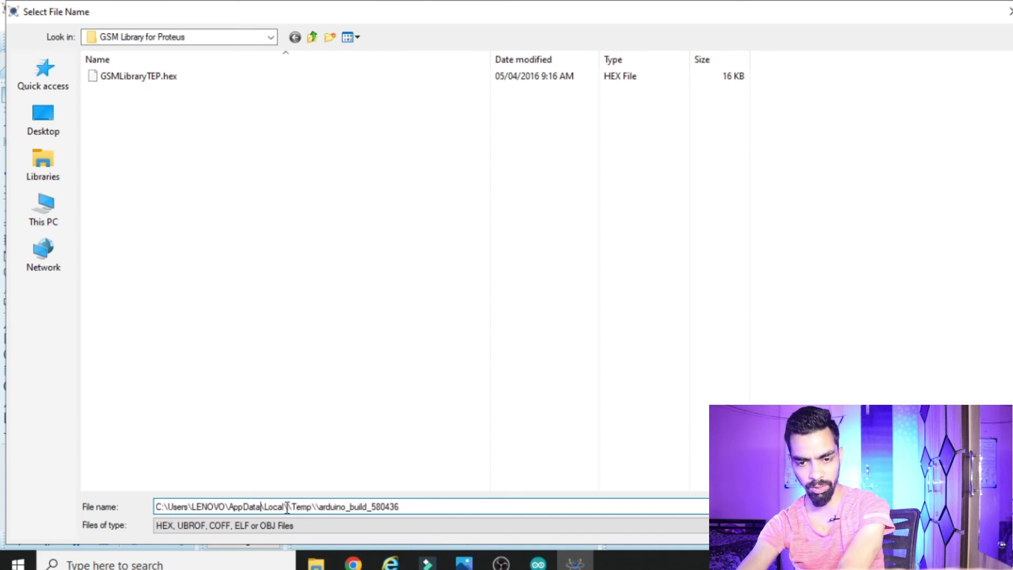
key("BackSpace")
left_click(316, 507)
key("BackSpace")
key("Return")
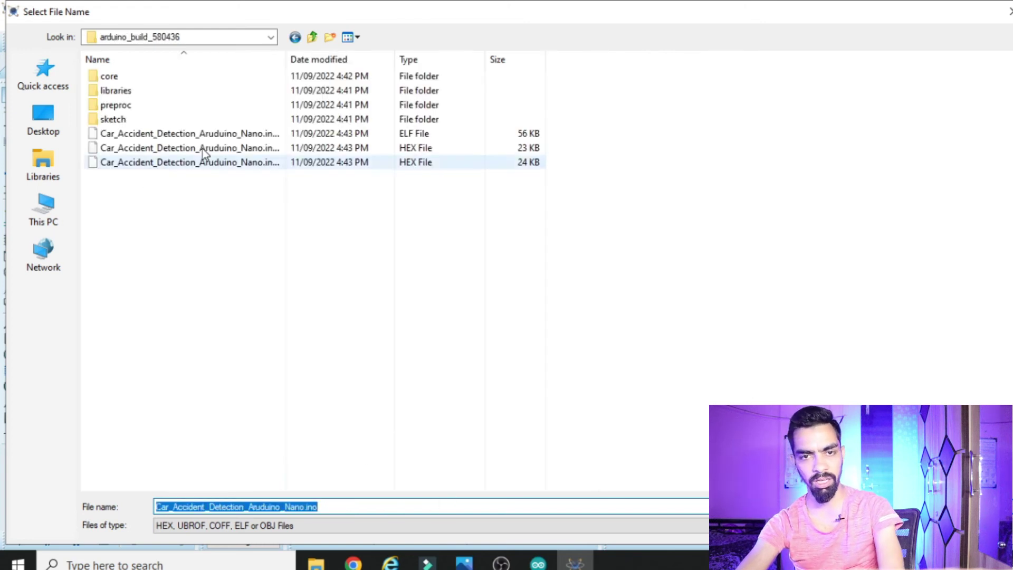
Step: Widen the file name column and assign Car_Accident_Detection_Aruduino_Nano.ino.hex as the Arduino Nano's program file
double_click(285, 58)
left_click(278, 149)
double_click(278, 149)
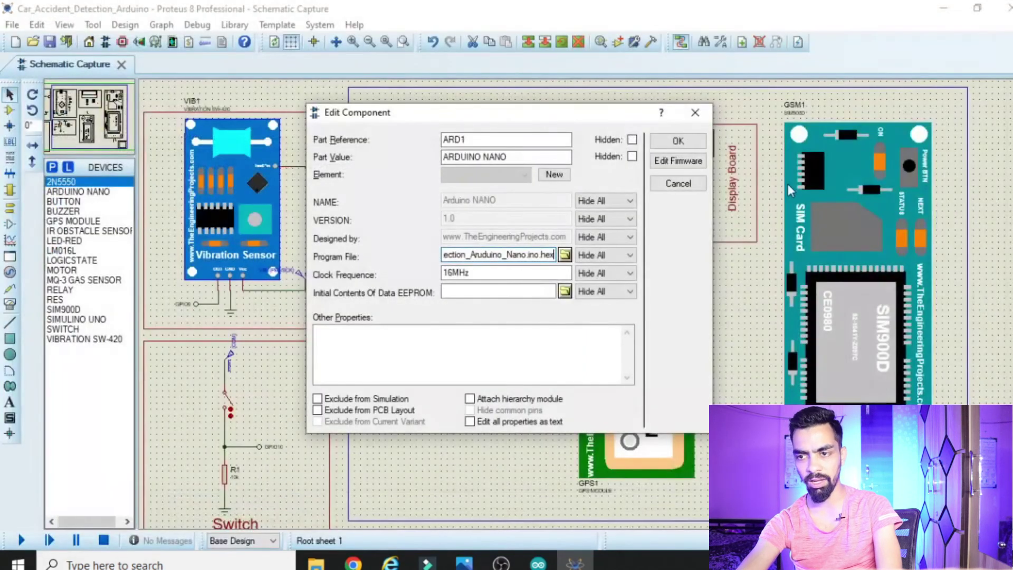
left_click(673, 141)
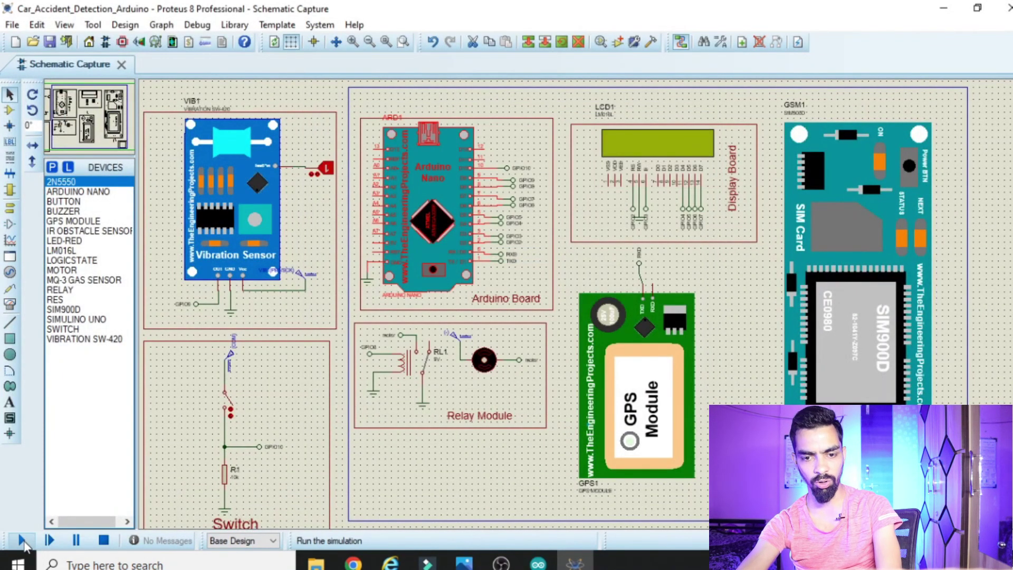
Step: Run the accident detection simulation to check the LCD and virtual terminal output, then stop it
left_click(24, 539)
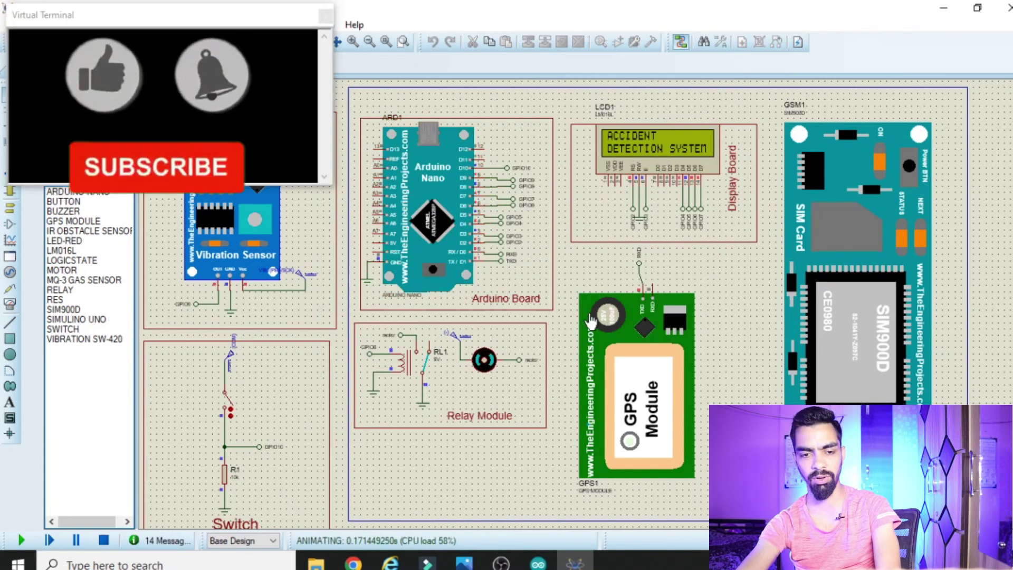
left_click(104, 544)
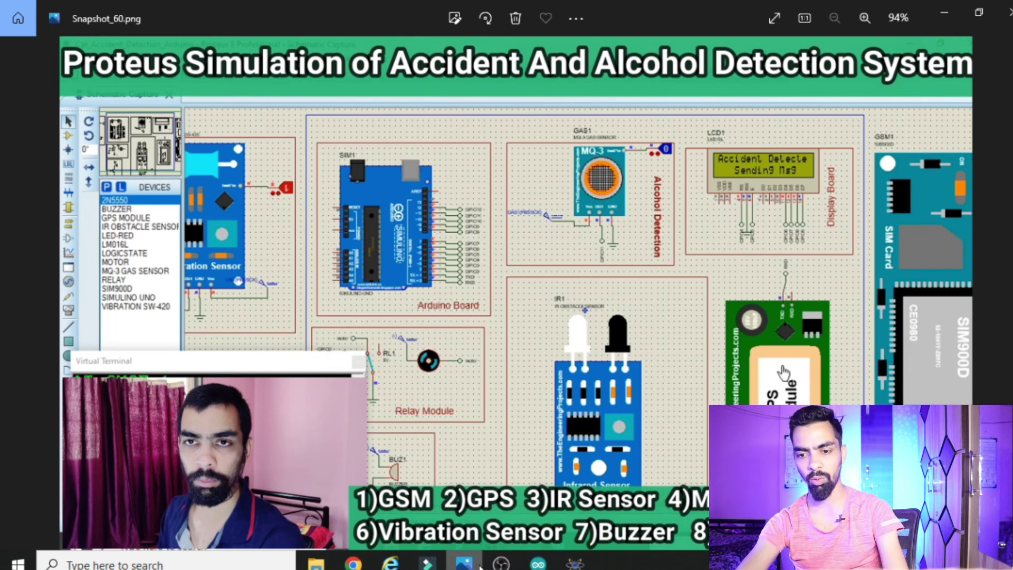
Step: Highlight the #include <TinyGPS.h> line in the Arduino sketch again, then return to the Proteus schematic
left_click(538, 564)
left_click_drag(142, 117, 2, 118)
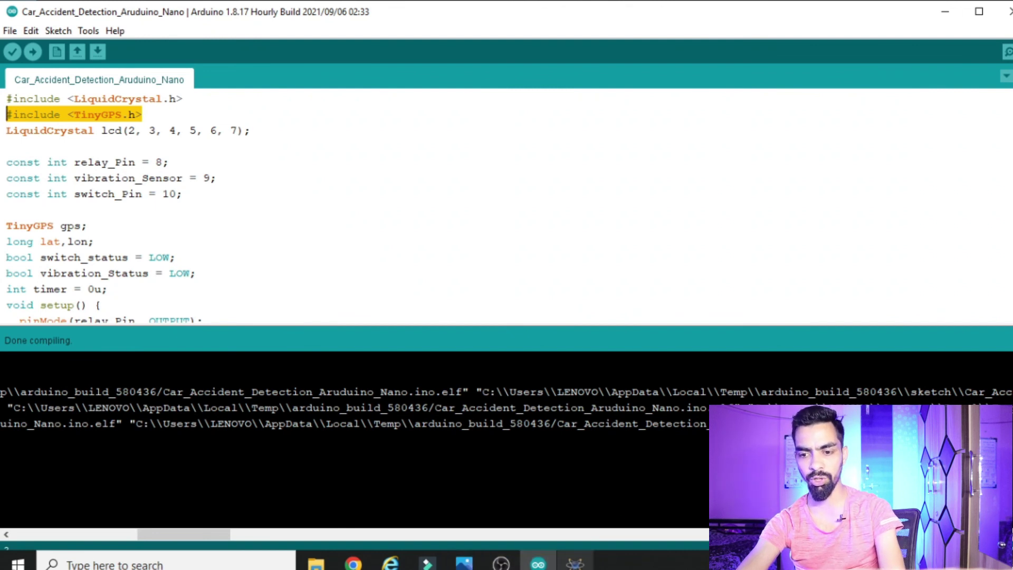
left_click(576, 564)
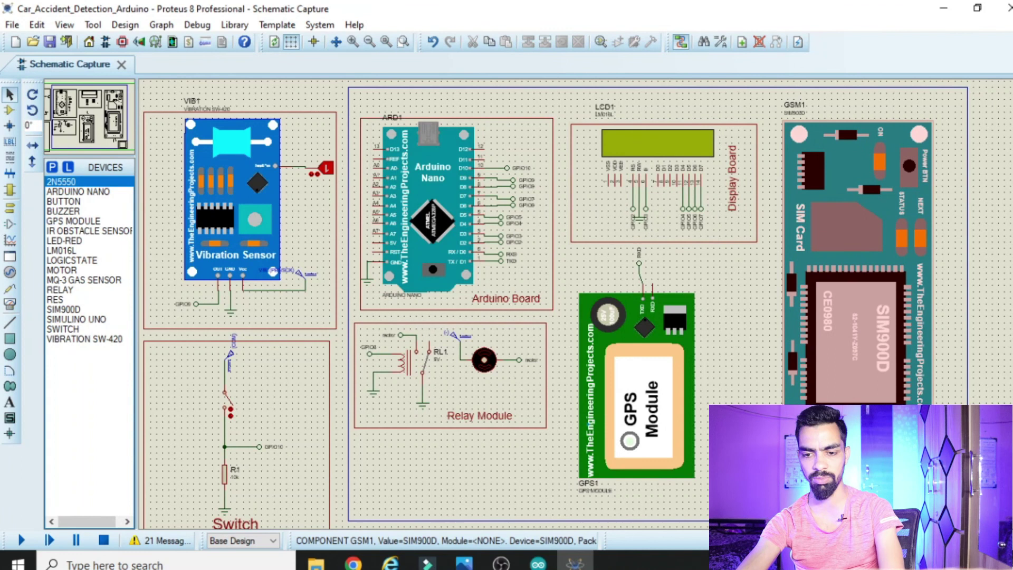